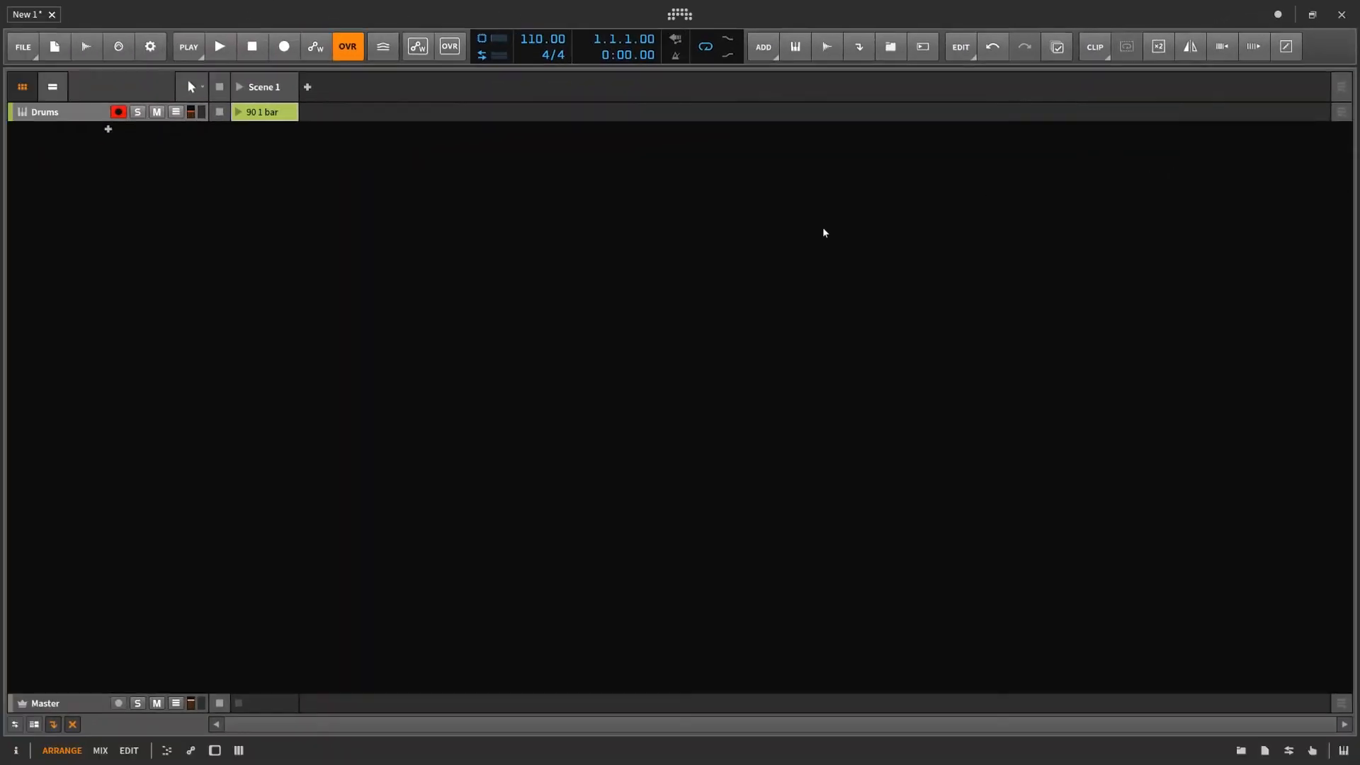
# - Open the 90 1 bar clip in an enlarged drum-lane note editor and audition its pattern
pyautogui.click(276, 119)
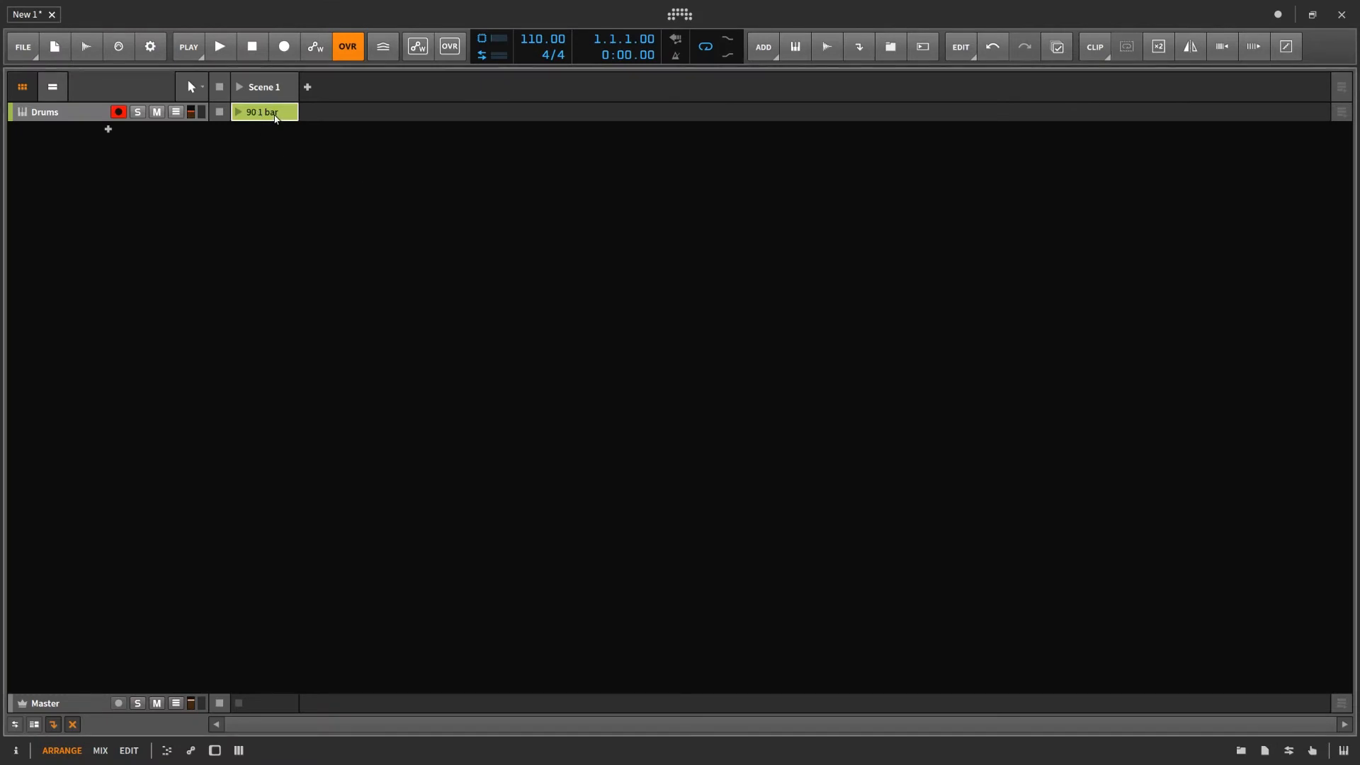
pyautogui.doubleClick(276, 119)
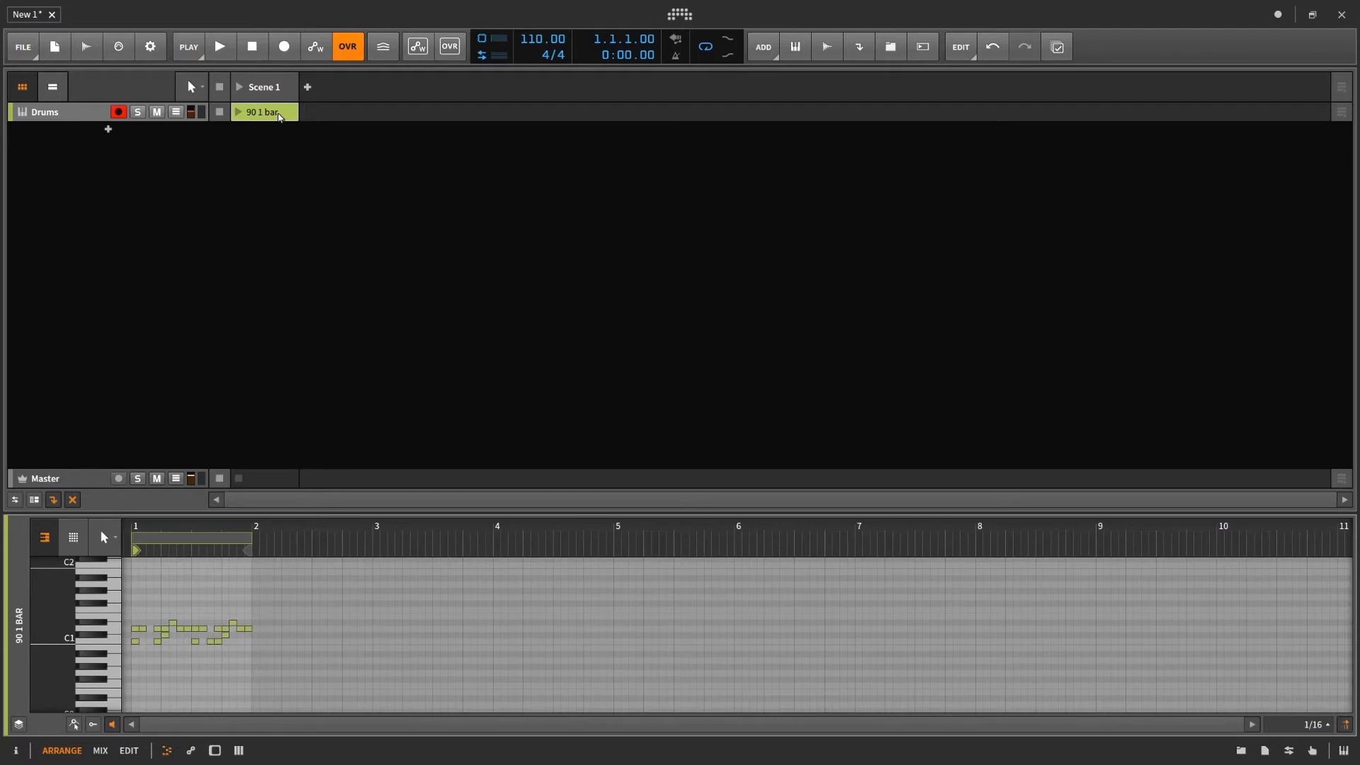
pyautogui.doubleClick(278, 117)
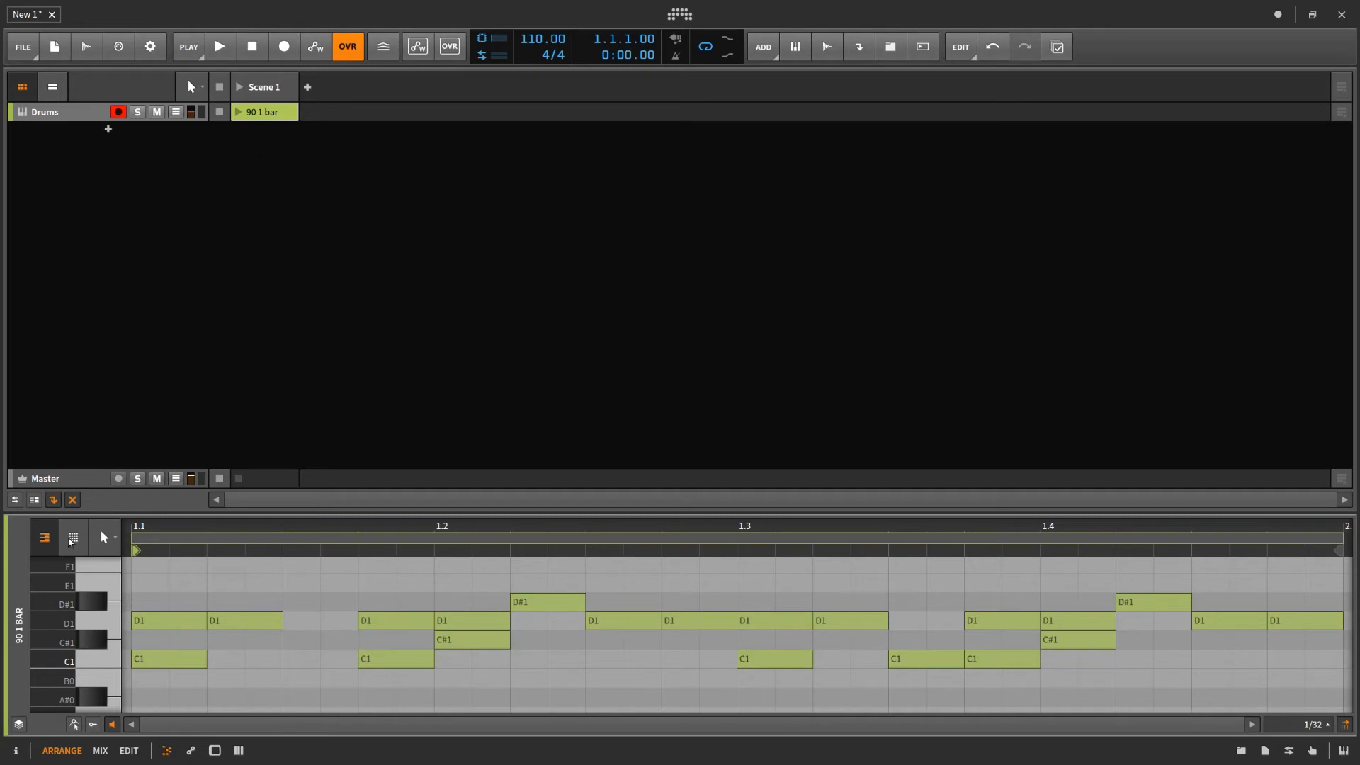
pyautogui.click(72, 538)
pyautogui.moveTo(462, 511); pyautogui.dragTo(477, 304)
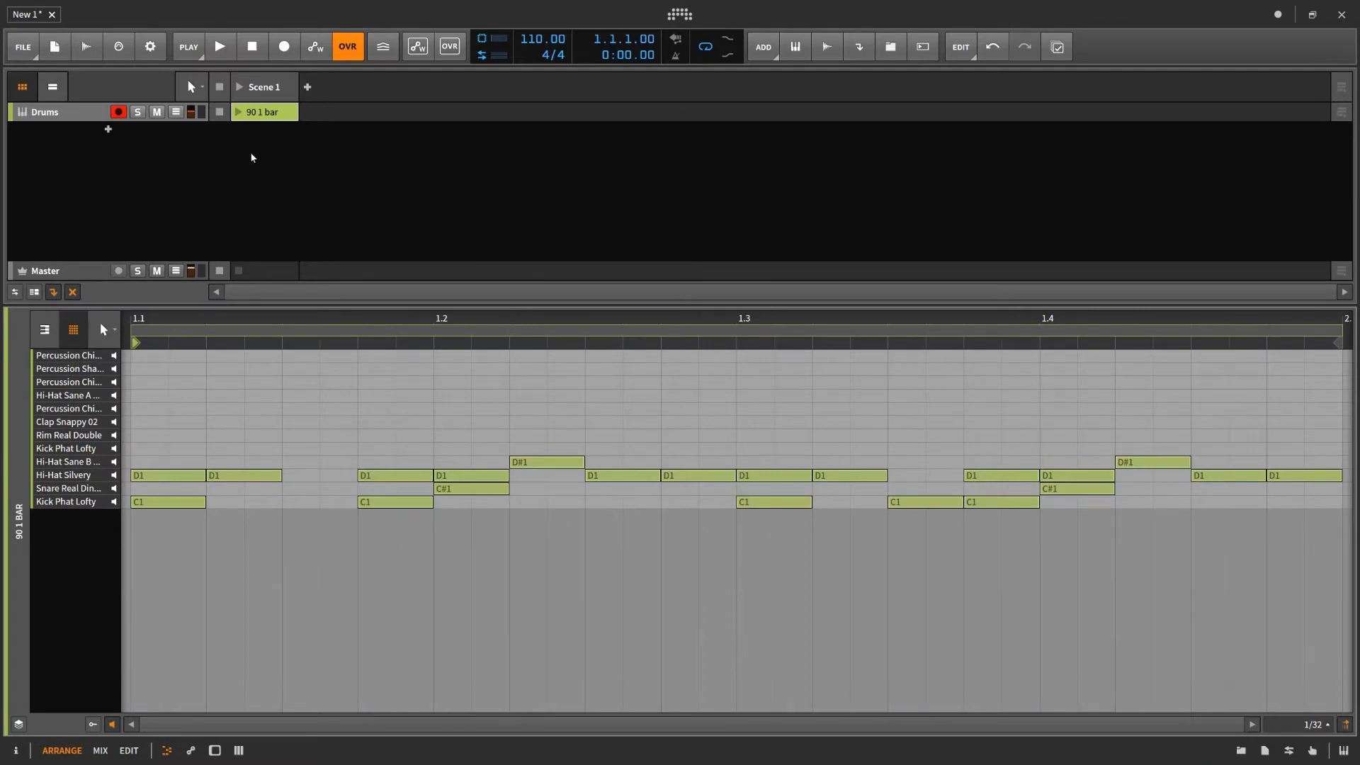
pyautogui.click(239, 112)
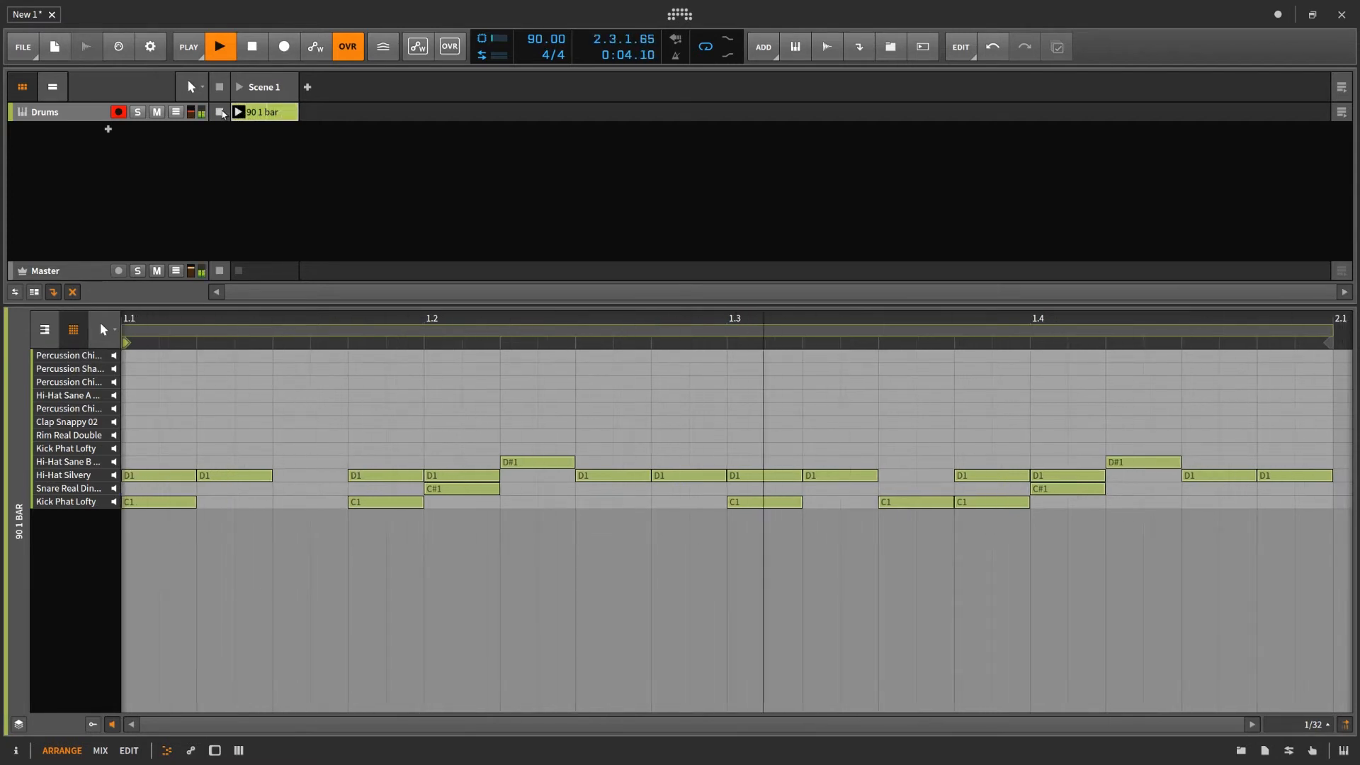
pyautogui.click(221, 112)
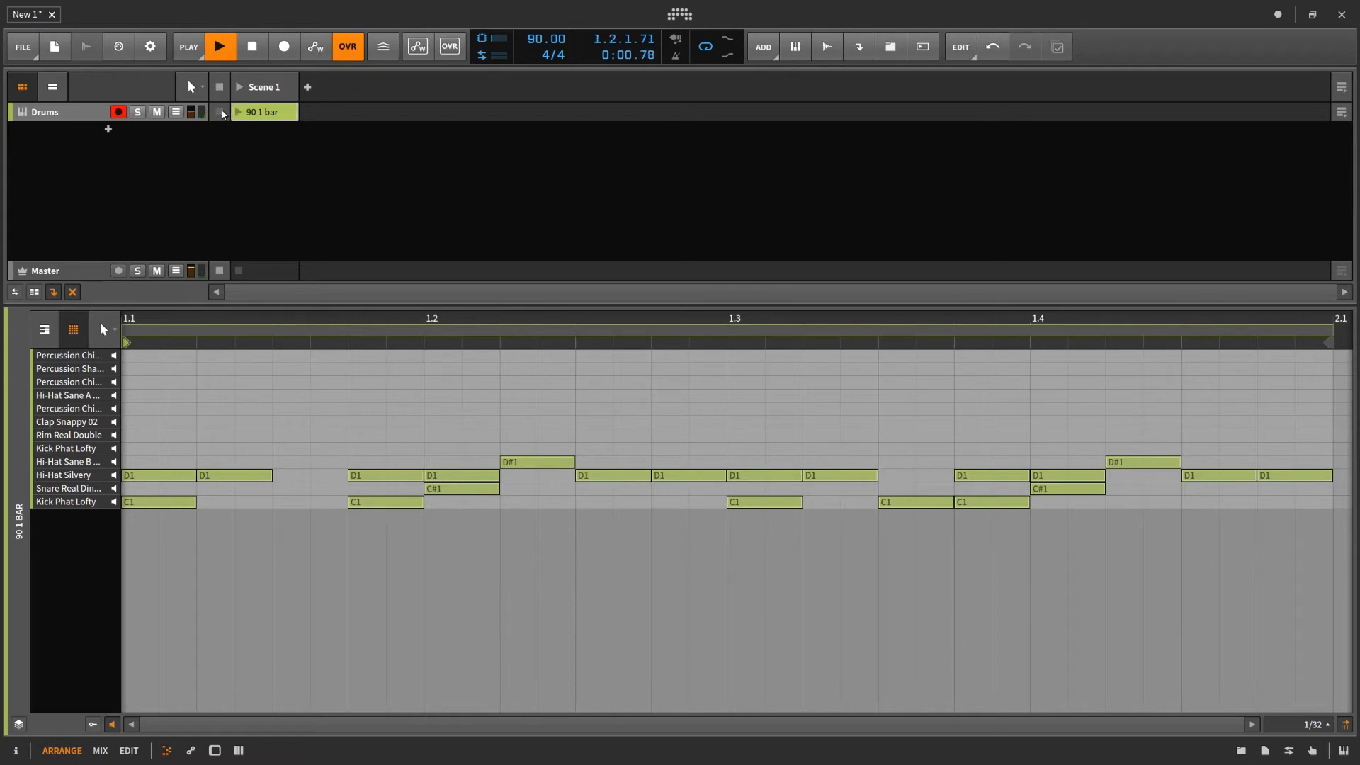
# - Scale all Hi-Hat Silvery notes in the clip to 50%
pyautogui.click(74, 478)
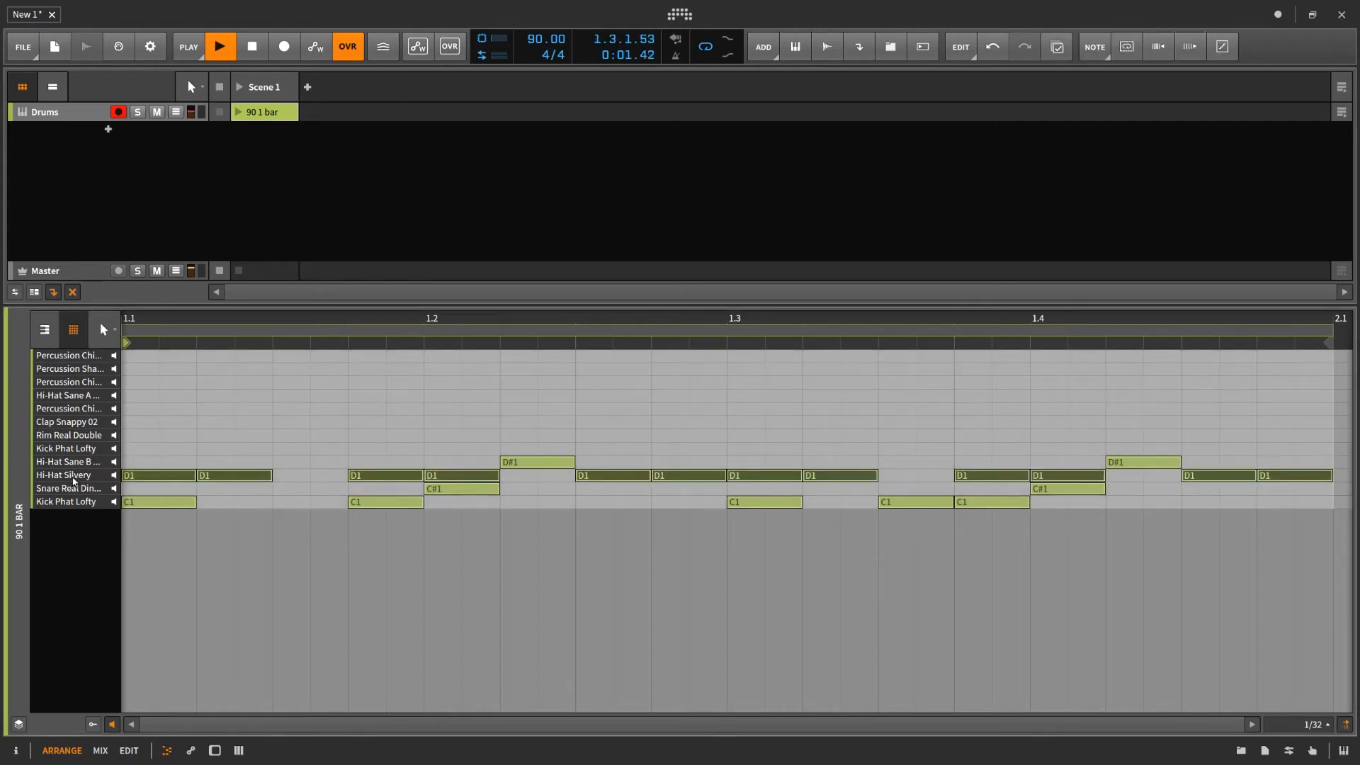
pyautogui.click(1159, 53)
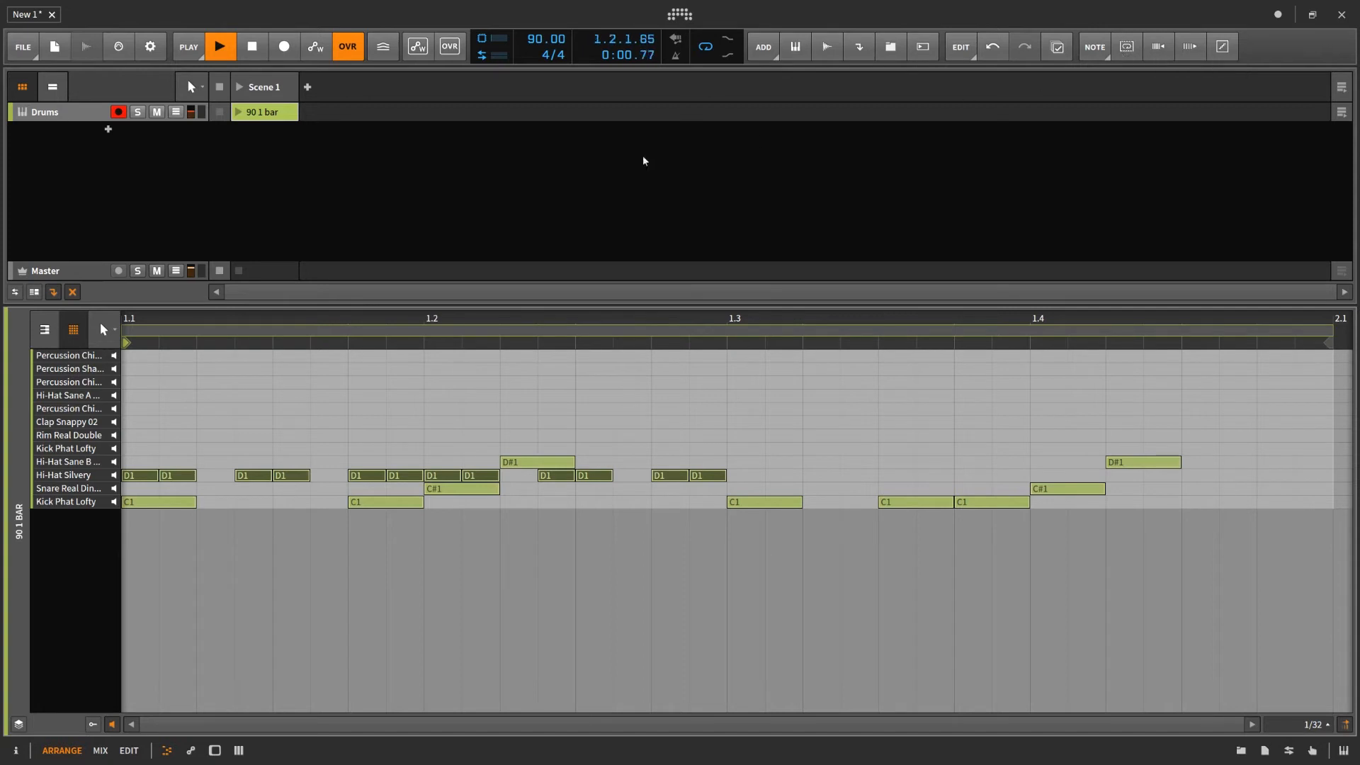
pyautogui.click(289, 116)
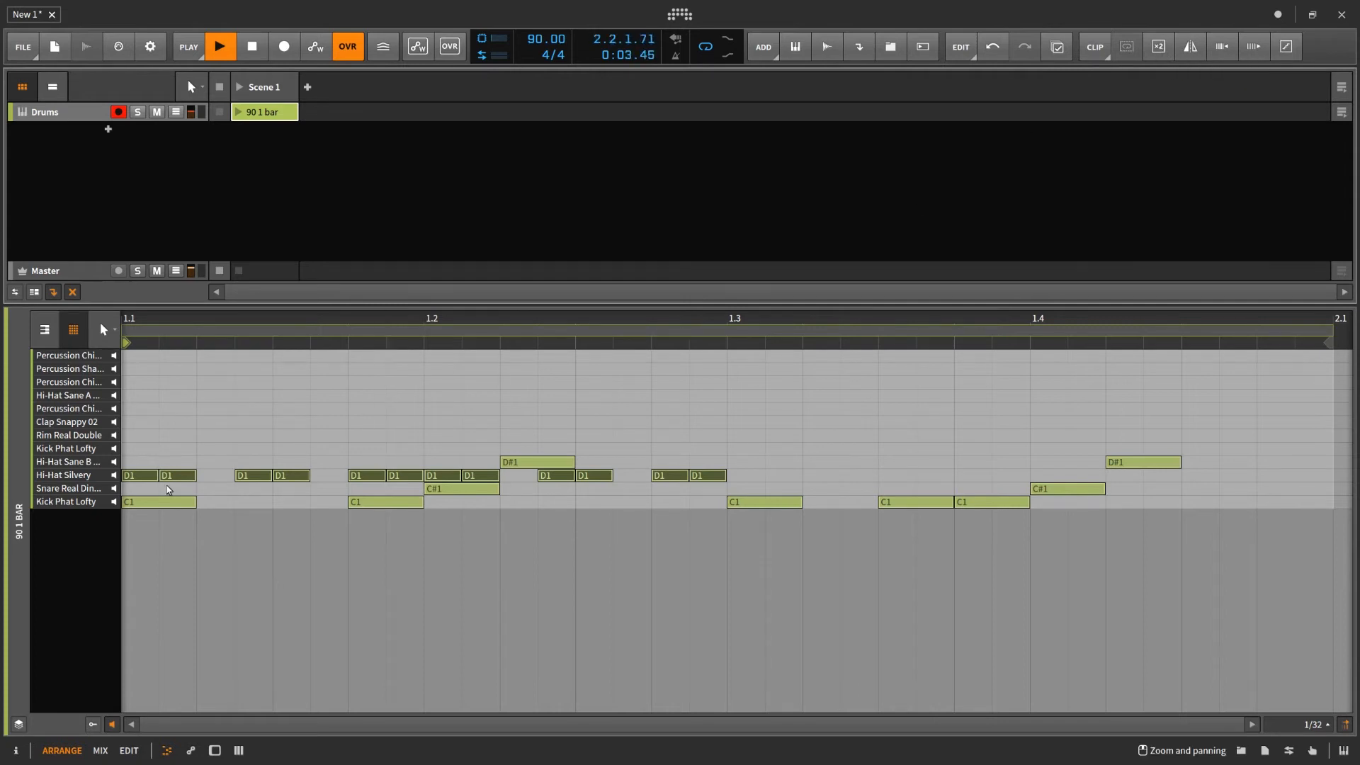
pyautogui.click(91, 479)
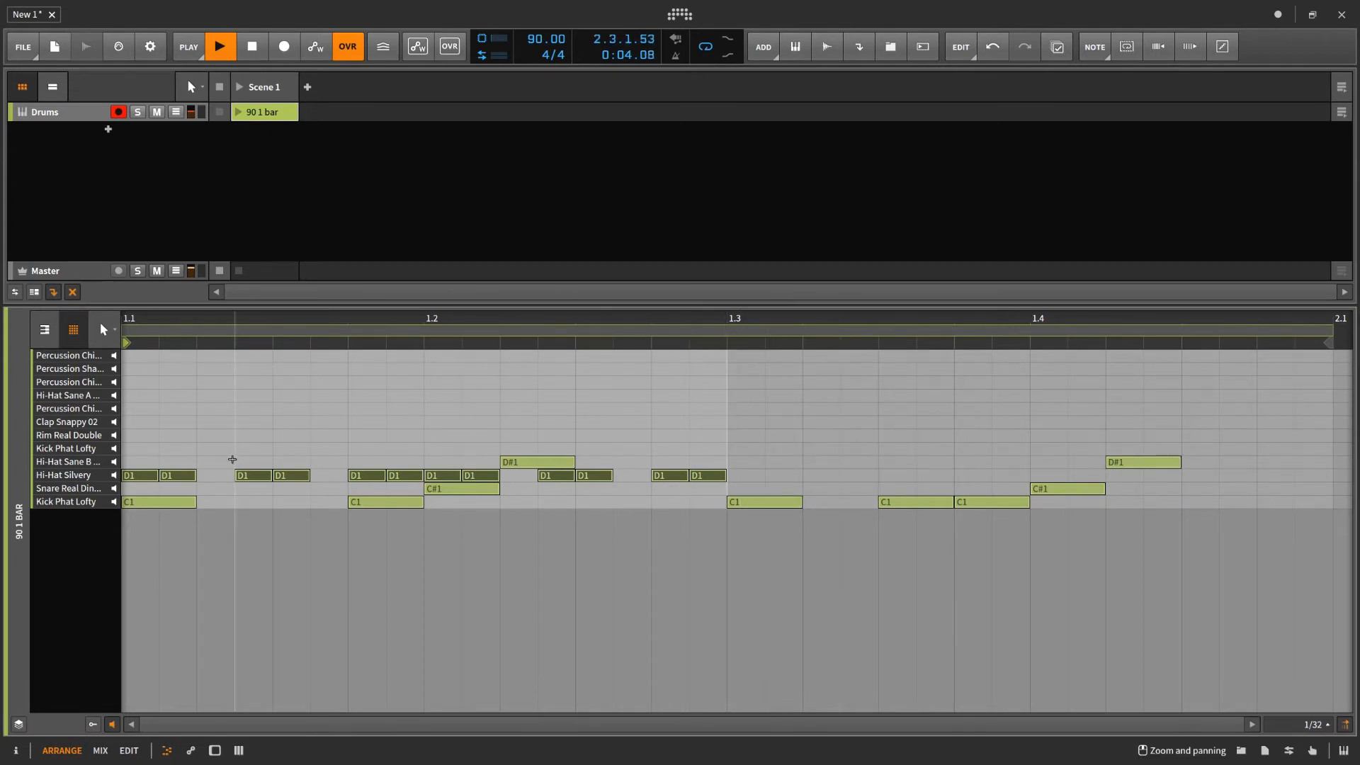
# - Loop the first D#1 note's region, replace that loop with the full range of the Hi-Hat Silvery notes, and audition it
pyautogui.click(532, 464)
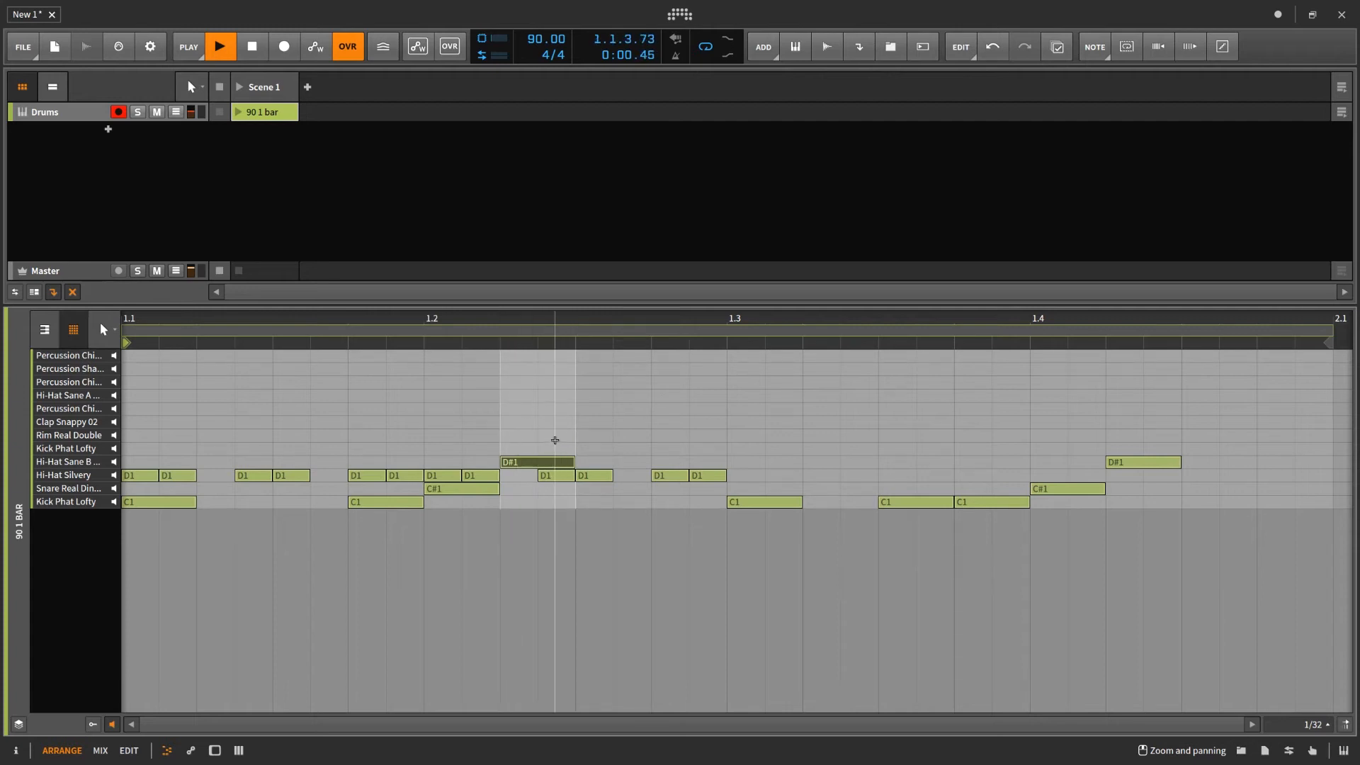
pyautogui.click(1128, 56)
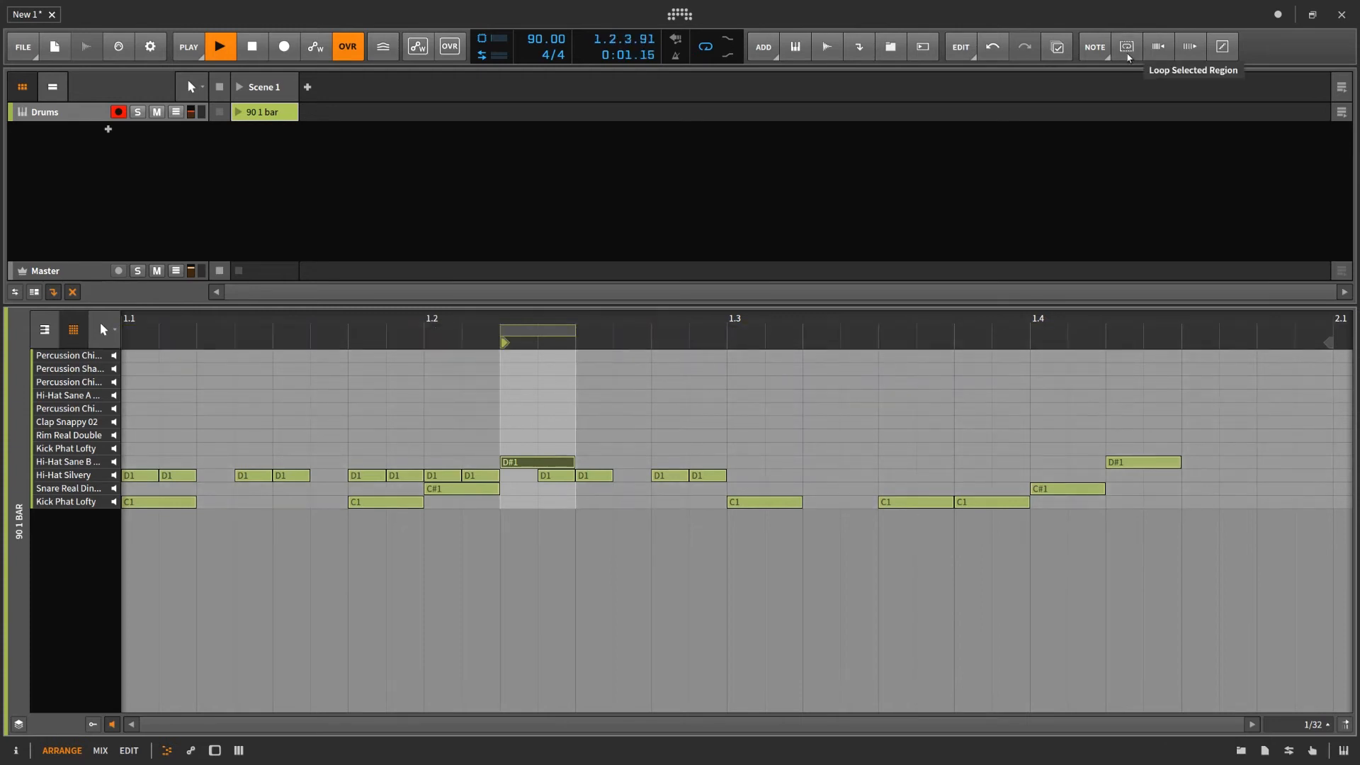
pyautogui.click(101, 477)
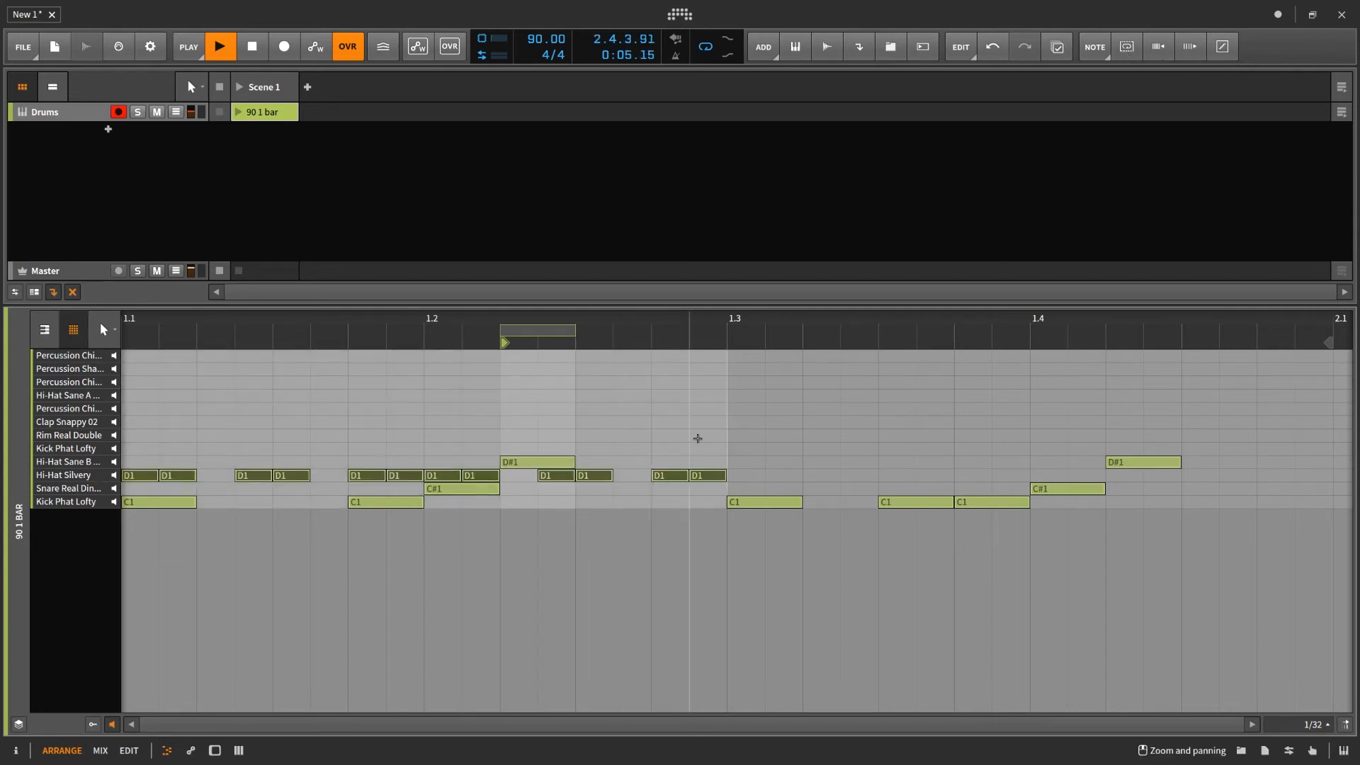
pyautogui.click(1134, 57)
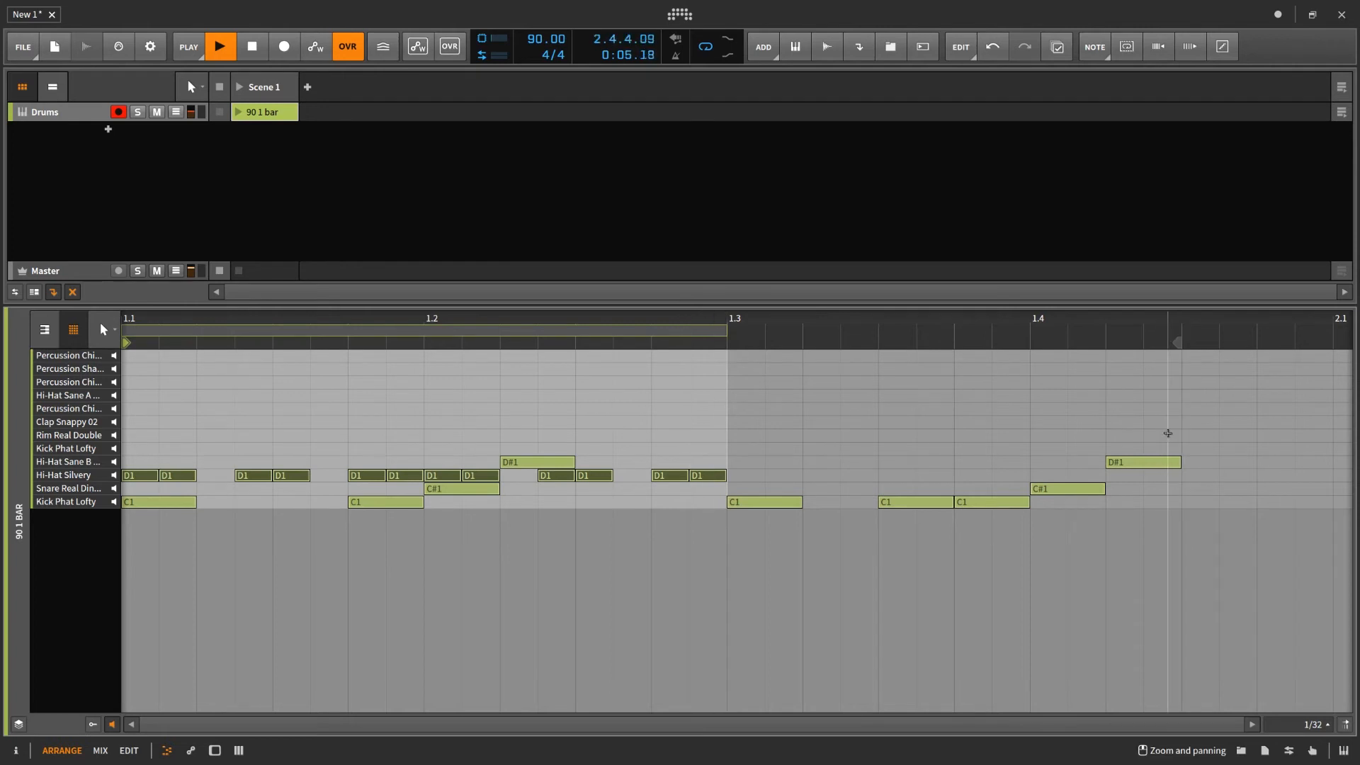
pyautogui.press('space')
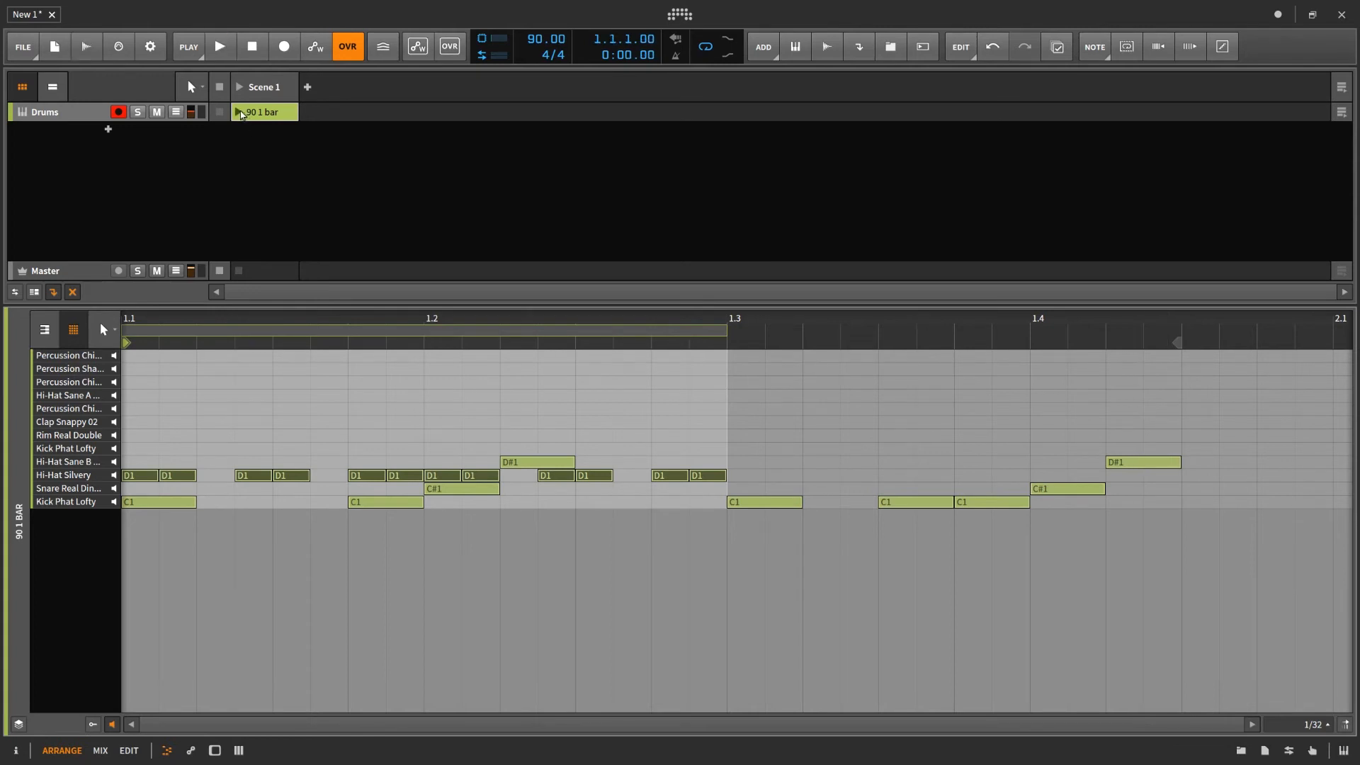
pyautogui.click(238, 112)
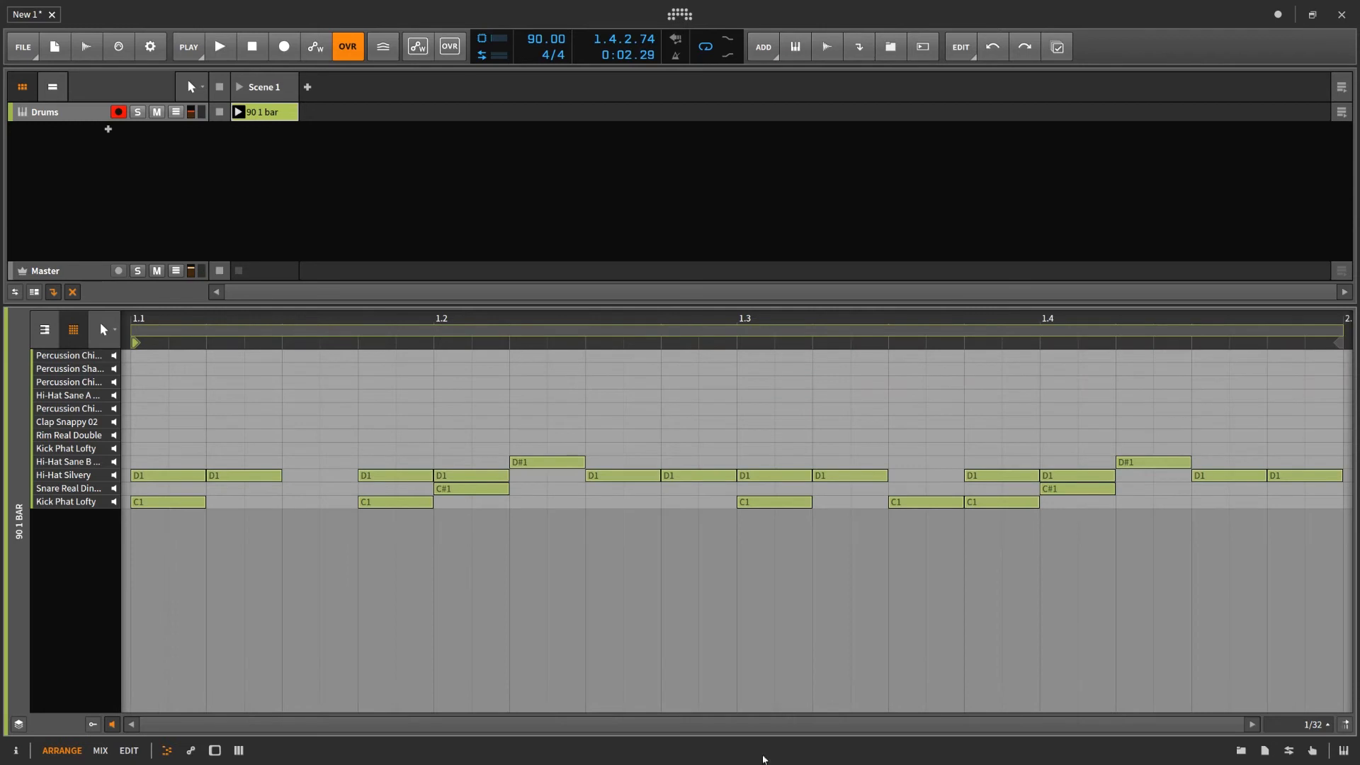
# - Scale the hi-hat and kick notes between 1.2.3 and 1.3.3 to 50% and duplicate them into the freed gap from 1.3
pyautogui.moveTo(878, 427); pyautogui.dragTo(614, 530)
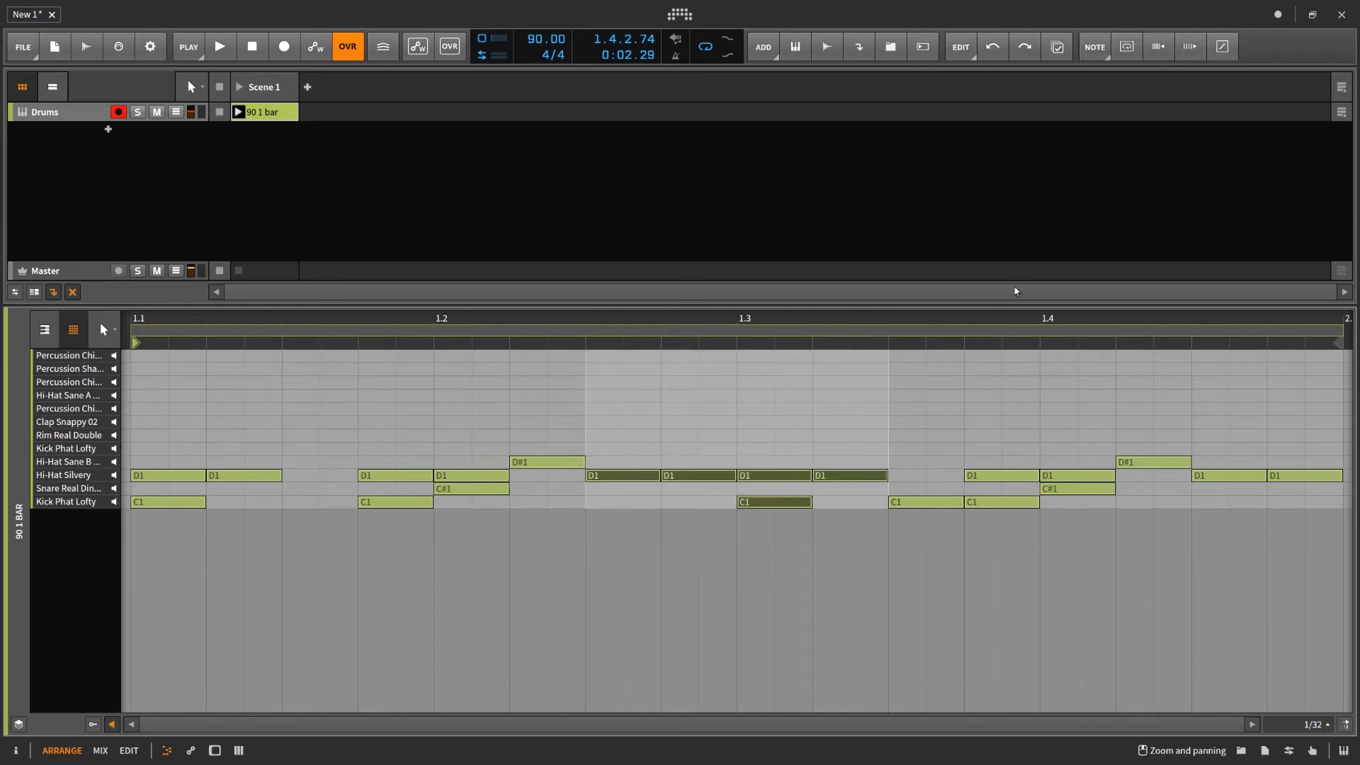
pyautogui.click(1159, 47)
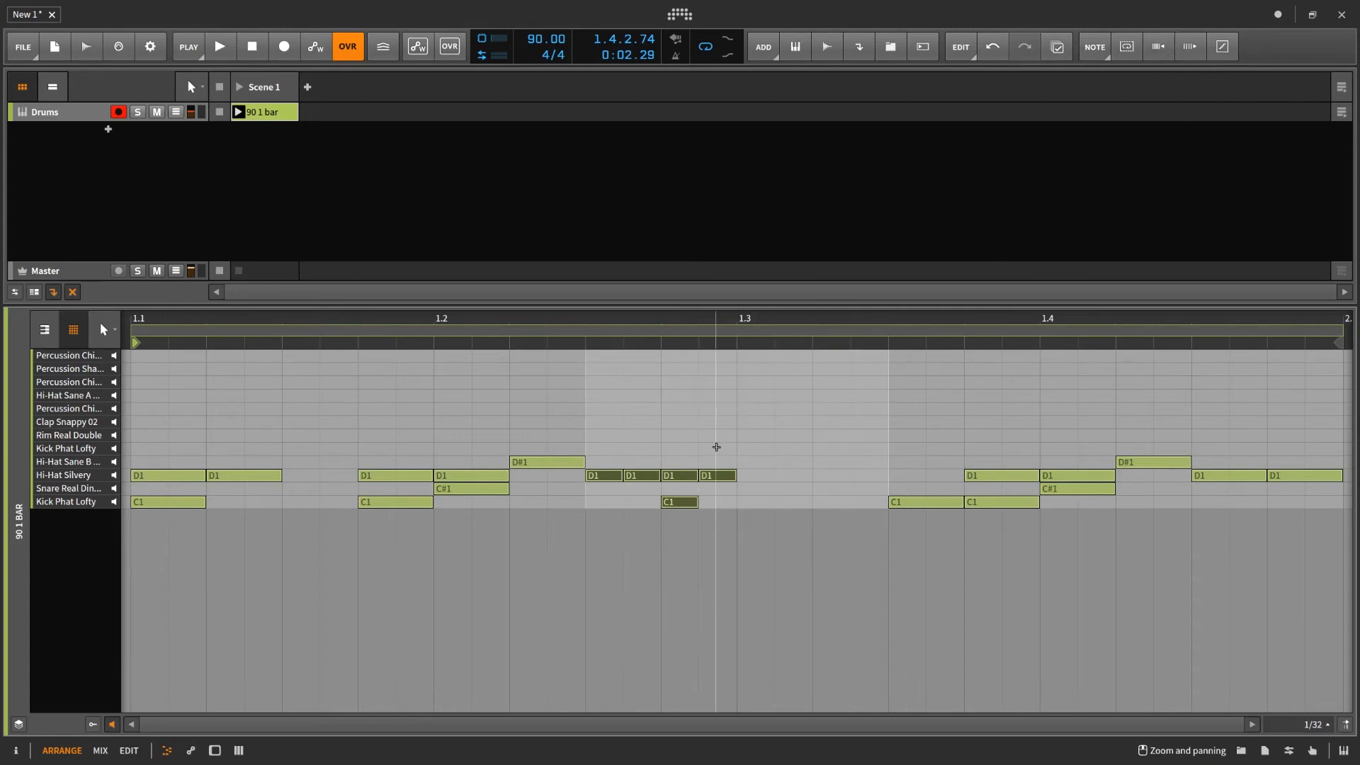
pyautogui.moveTo(717, 447); pyautogui.dragTo(605, 532)
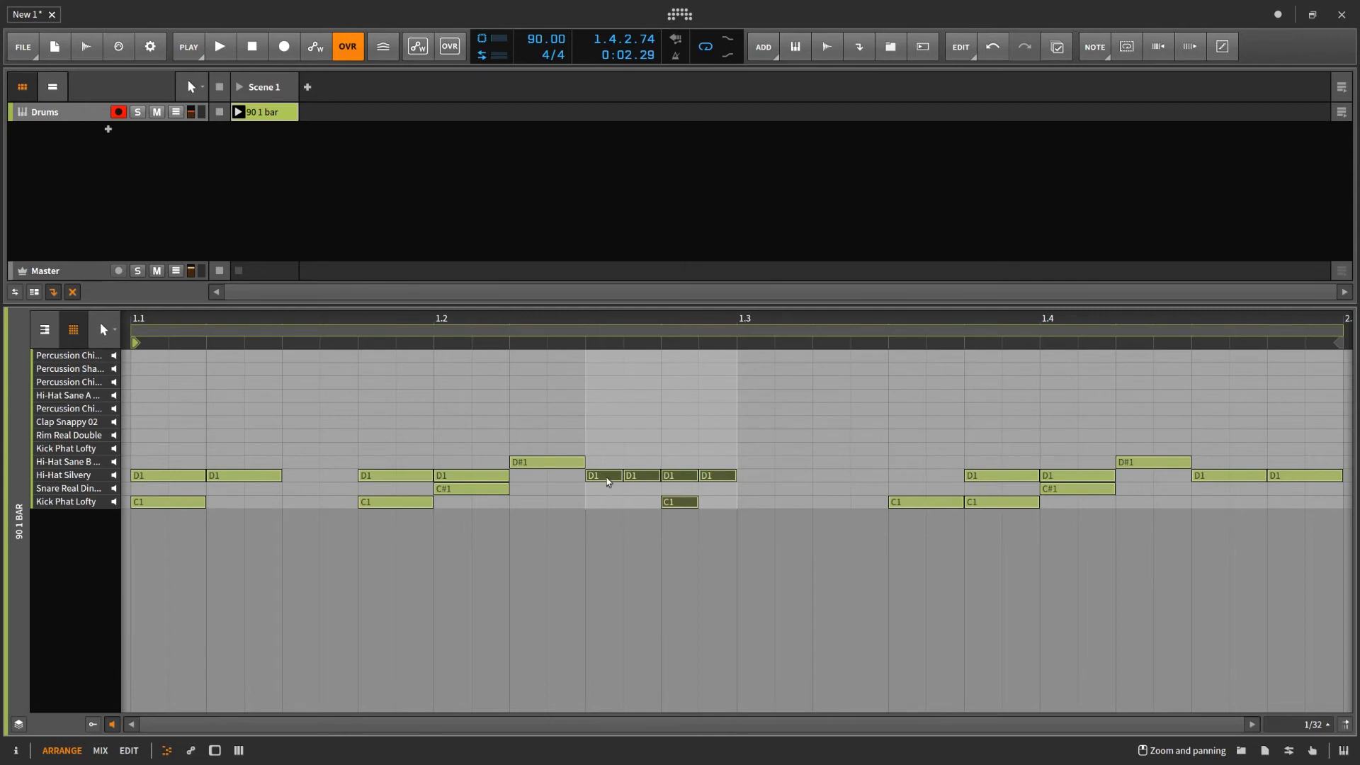
pyautogui.moveTo(608, 478); pyautogui.dragTo(749, 484)
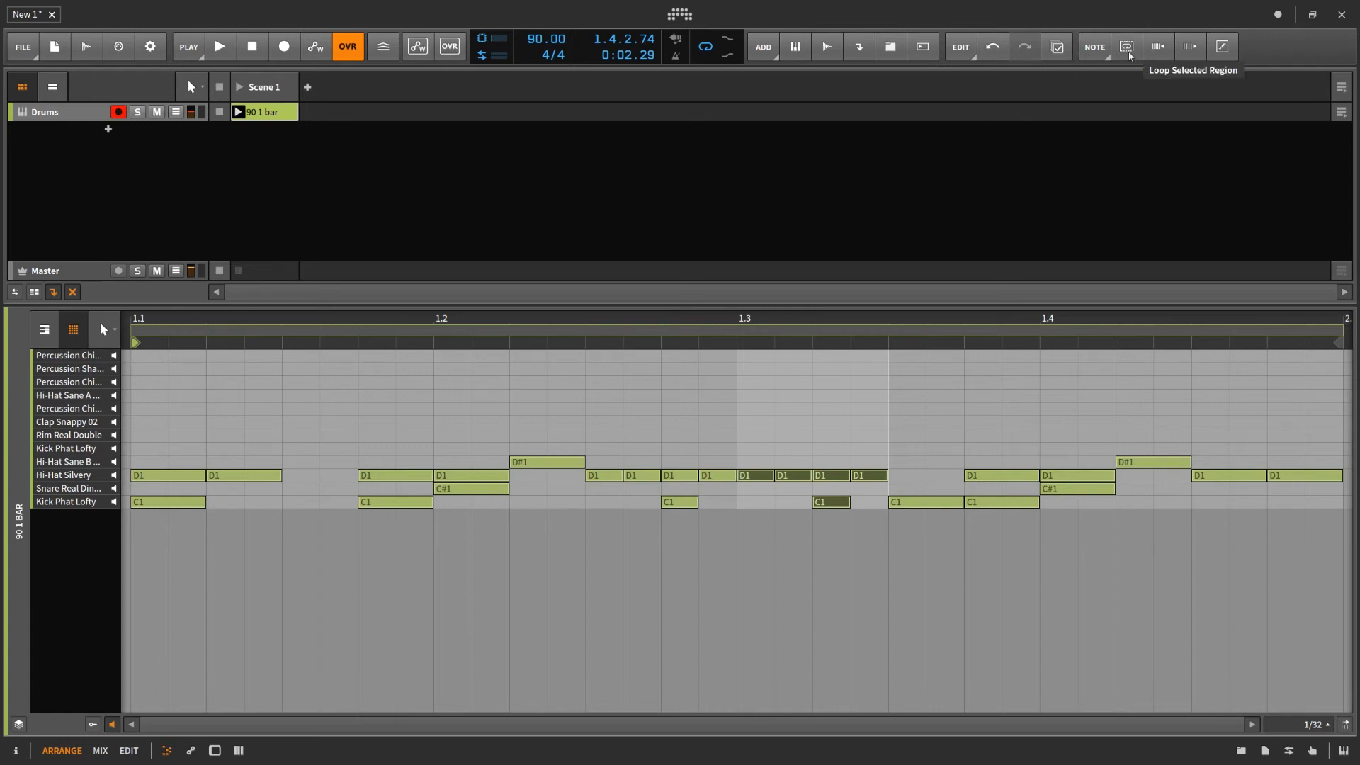
# - Select the 90 1 bar clip and examine its Quantize options without applying them
pyautogui.click(283, 113)
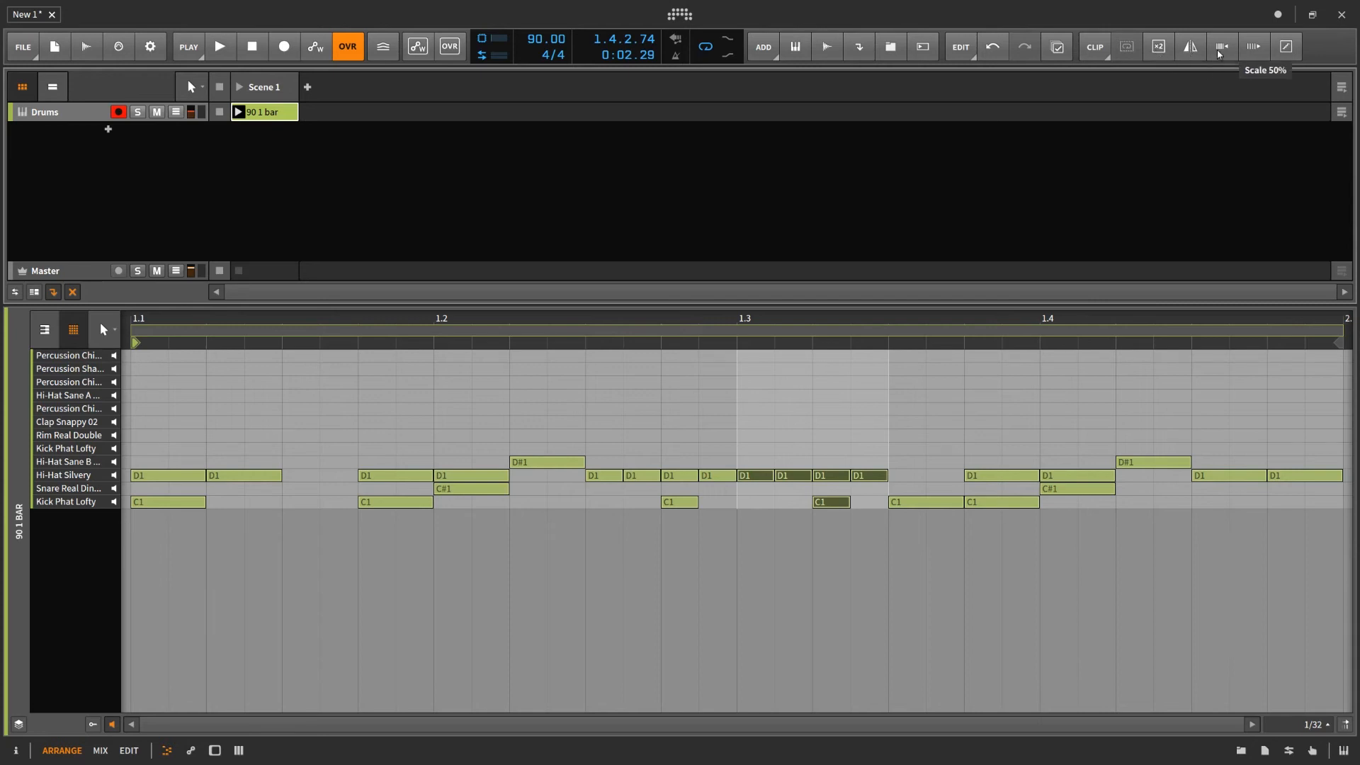
pyautogui.click(1286, 47)
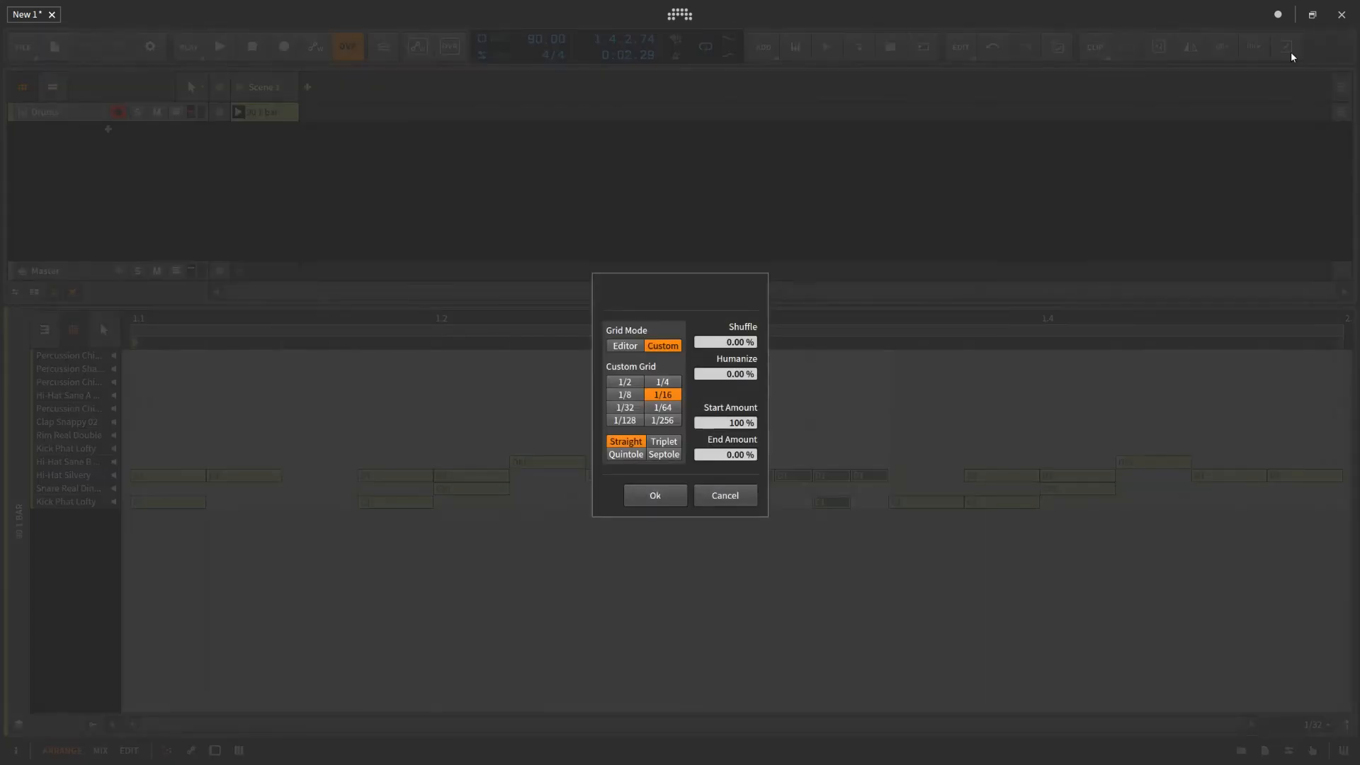
pyautogui.click(742, 494)
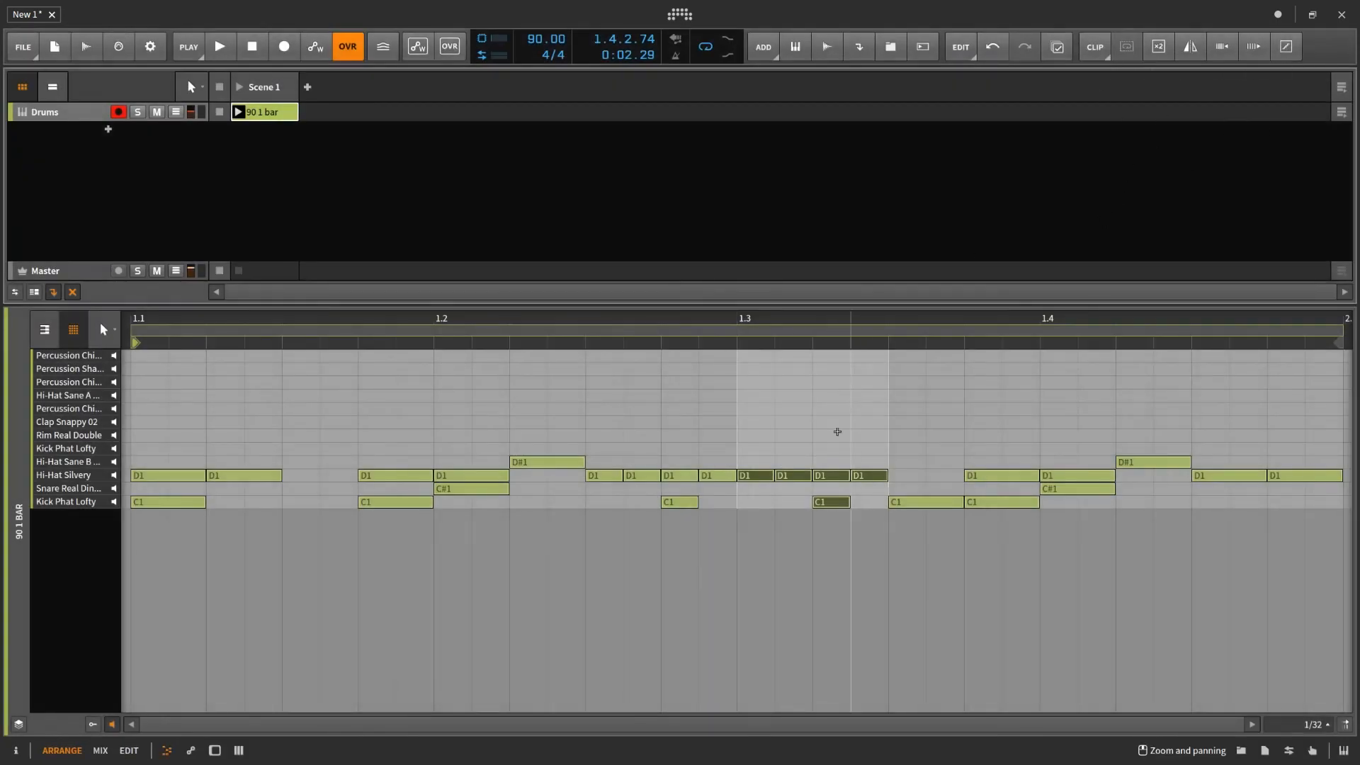
# - Double the 90 1 bar clip's content repeatedly until it spans more than 400 bars, and start playback
pyautogui.click(1161, 53)
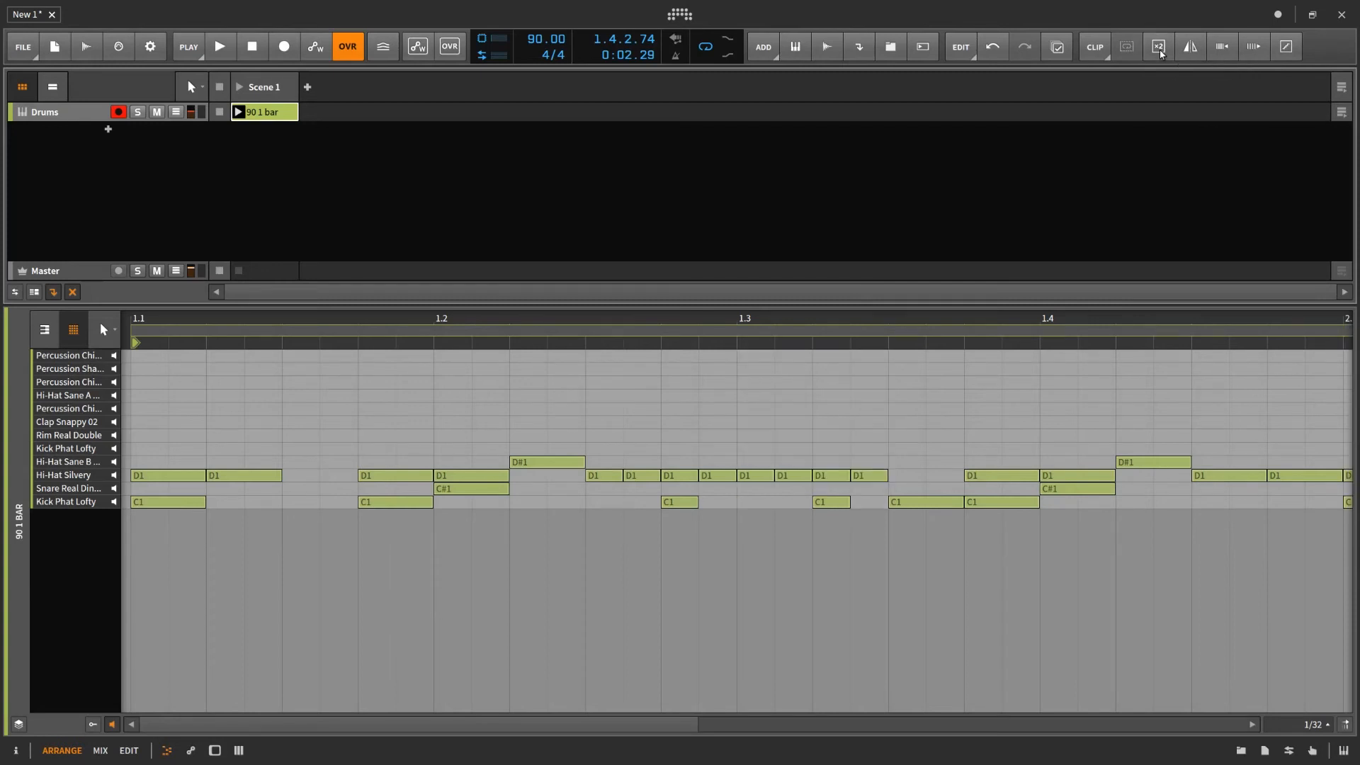
pyautogui.click(1161, 53)
pyautogui.click(1161, 53)
pyautogui.click(1160, 53)
pyautogui.click(1161, 53)
pyautogui.click(1161, 53)
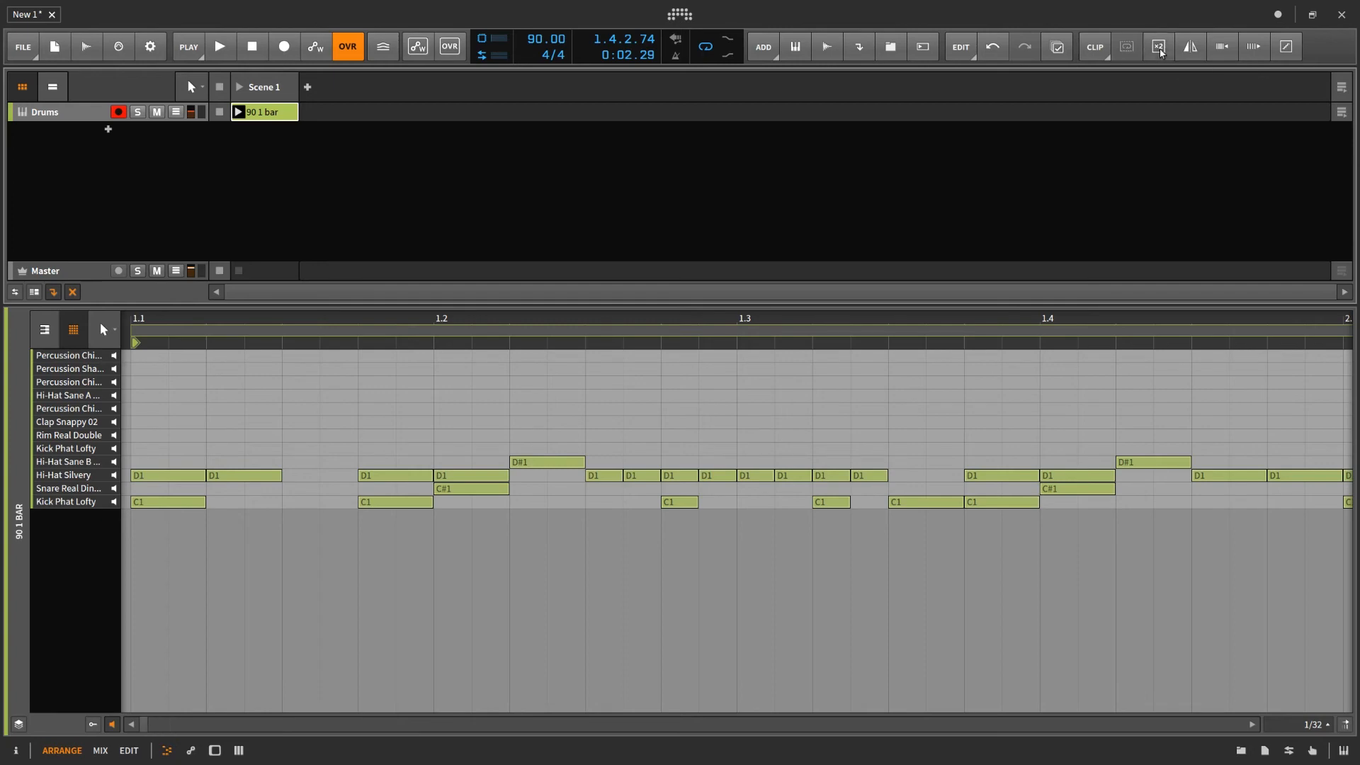
pyautogui.moveTo(515, 321); pyautogui.dragTo(252, 305)
pyautogui.press('space')
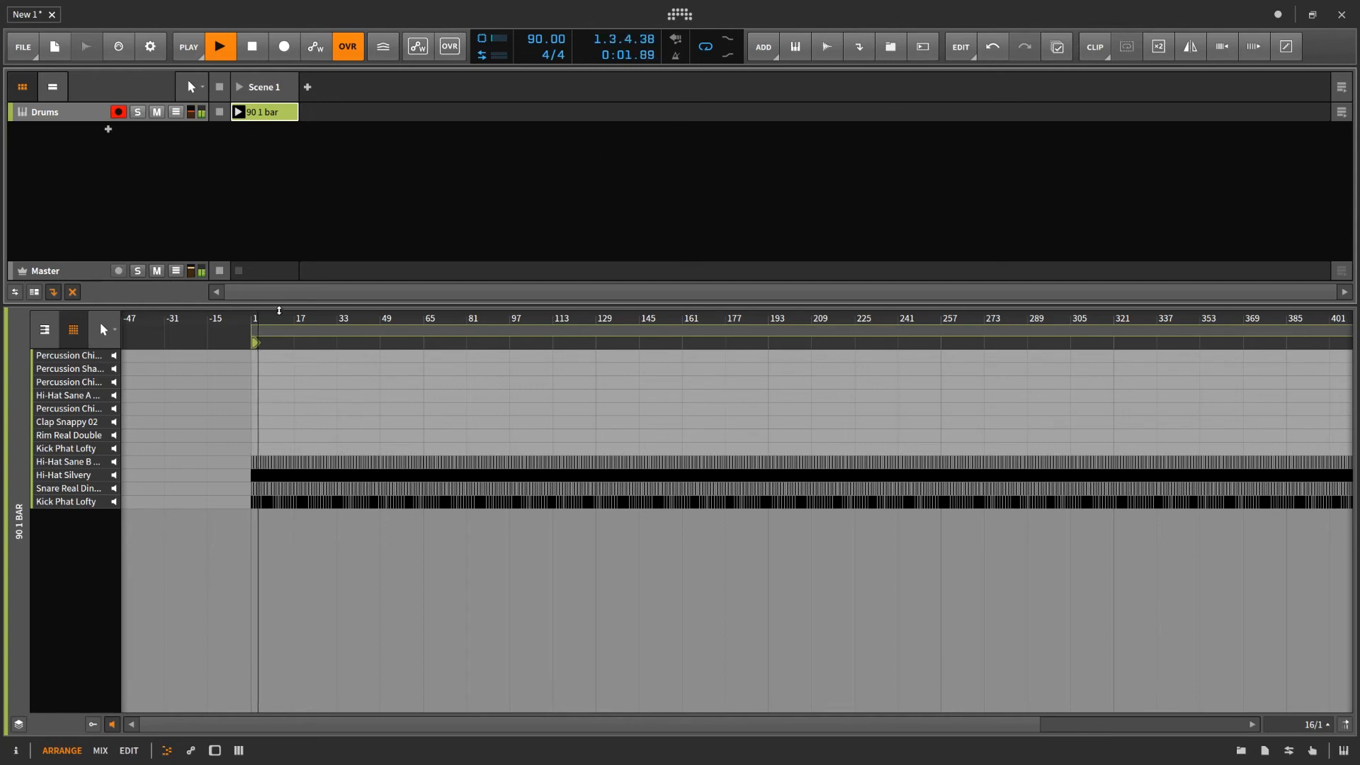
# - Quantize the clip to a straight 1/16 grid with 69% shuffle, added humanize and 100% start amount
pyautogui.moveTo(282, 318); pyautogui.dragTo(541, 444)
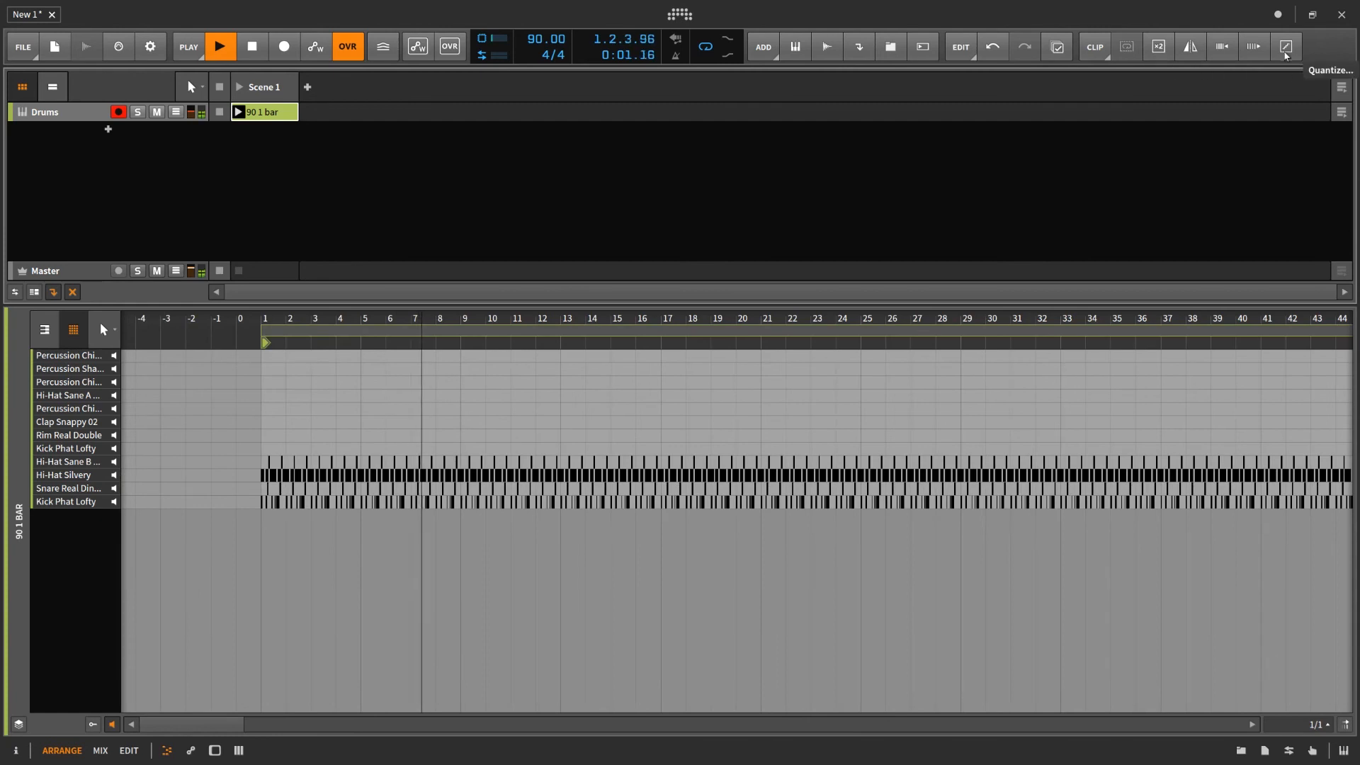
pyautogui.press('q')
pyautogui.moveTo(741, 346); pyautogui.dragTo(742, 305)
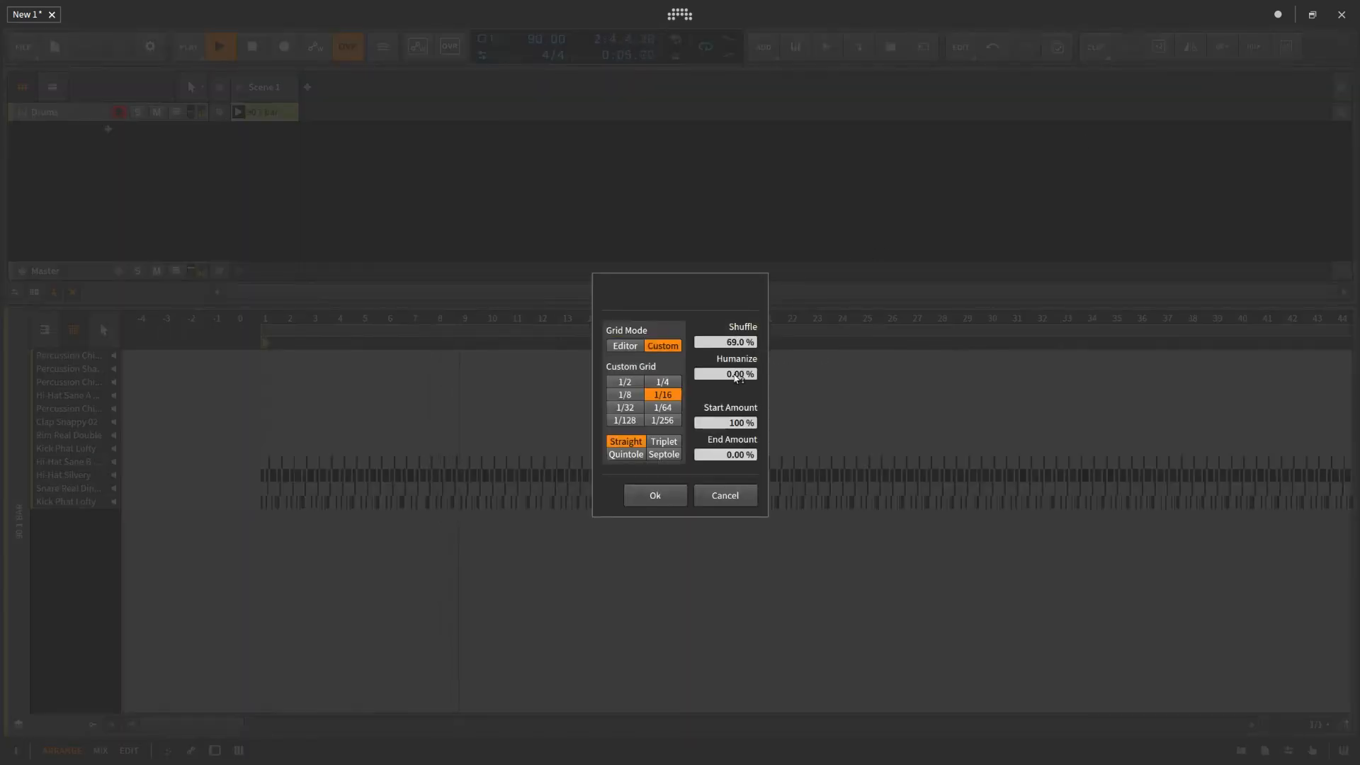
pyautogui.moveTo(741, 376); pyautogui.dragTo(740, 331)
pyautogui.click(658, 500)
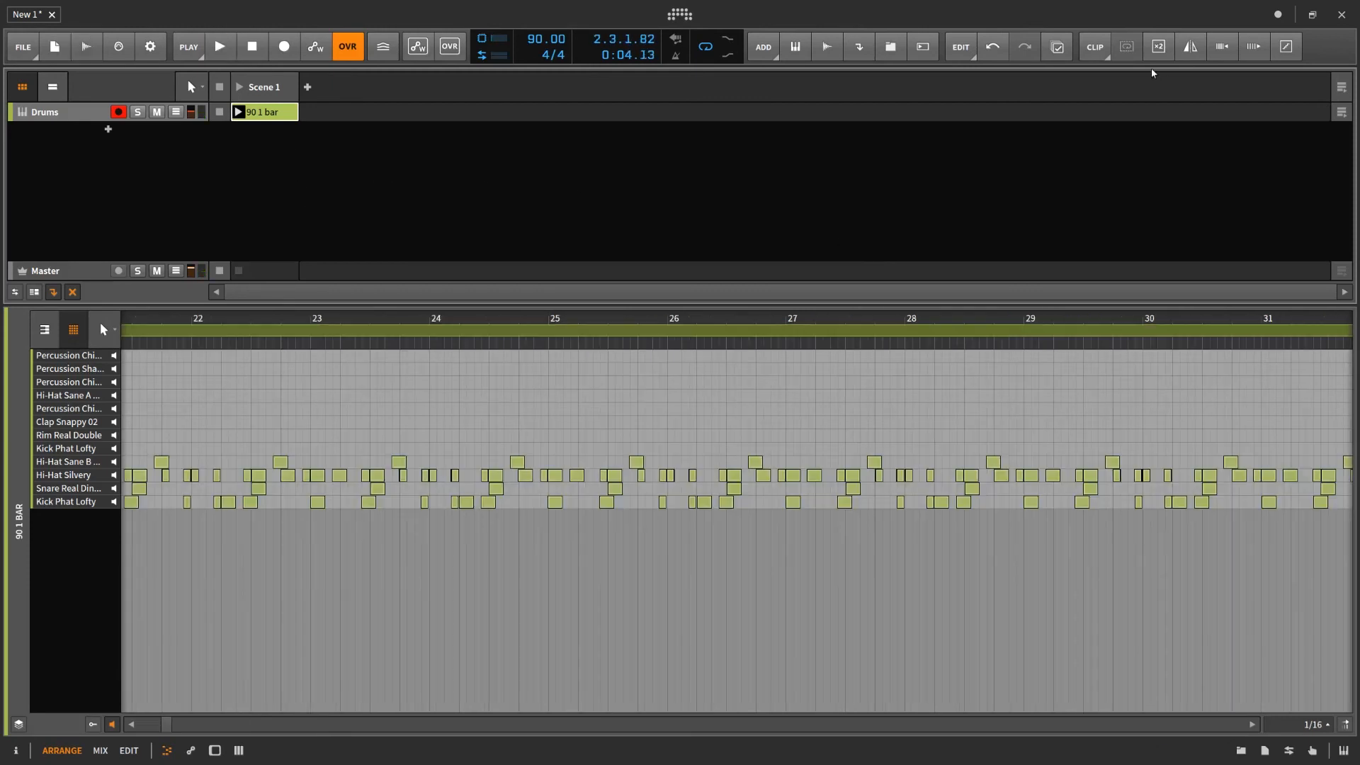
pyautogui.click(1098, 48)
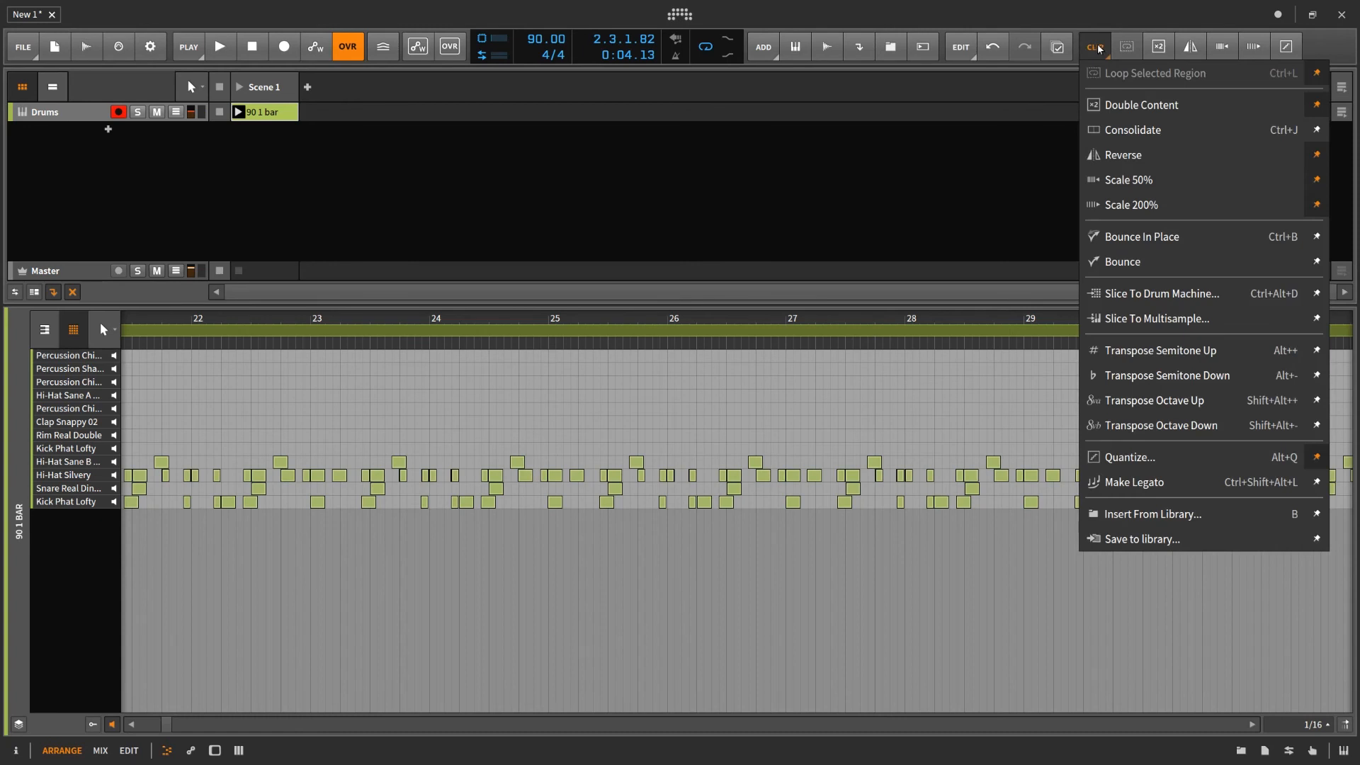
pyautogui.click(987, 207)
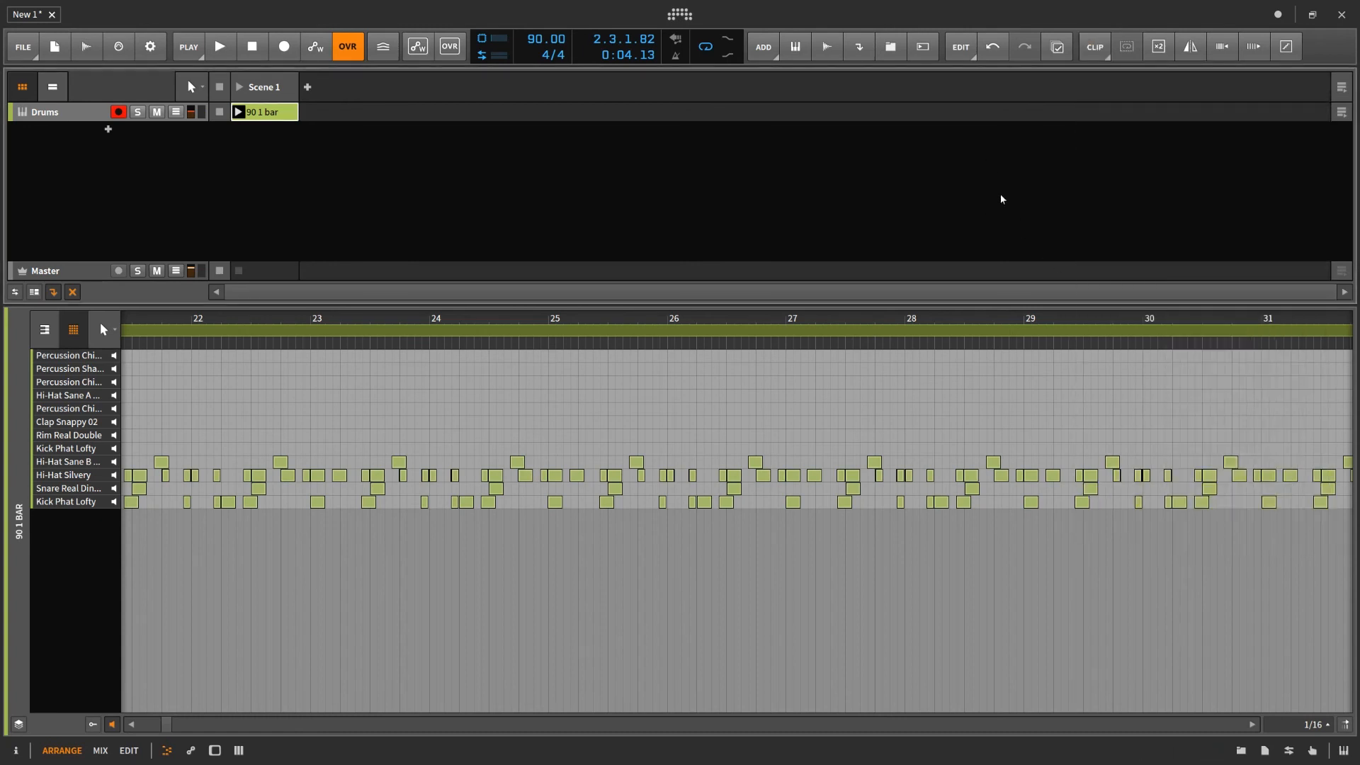
pyautogui.click(1097, 48)
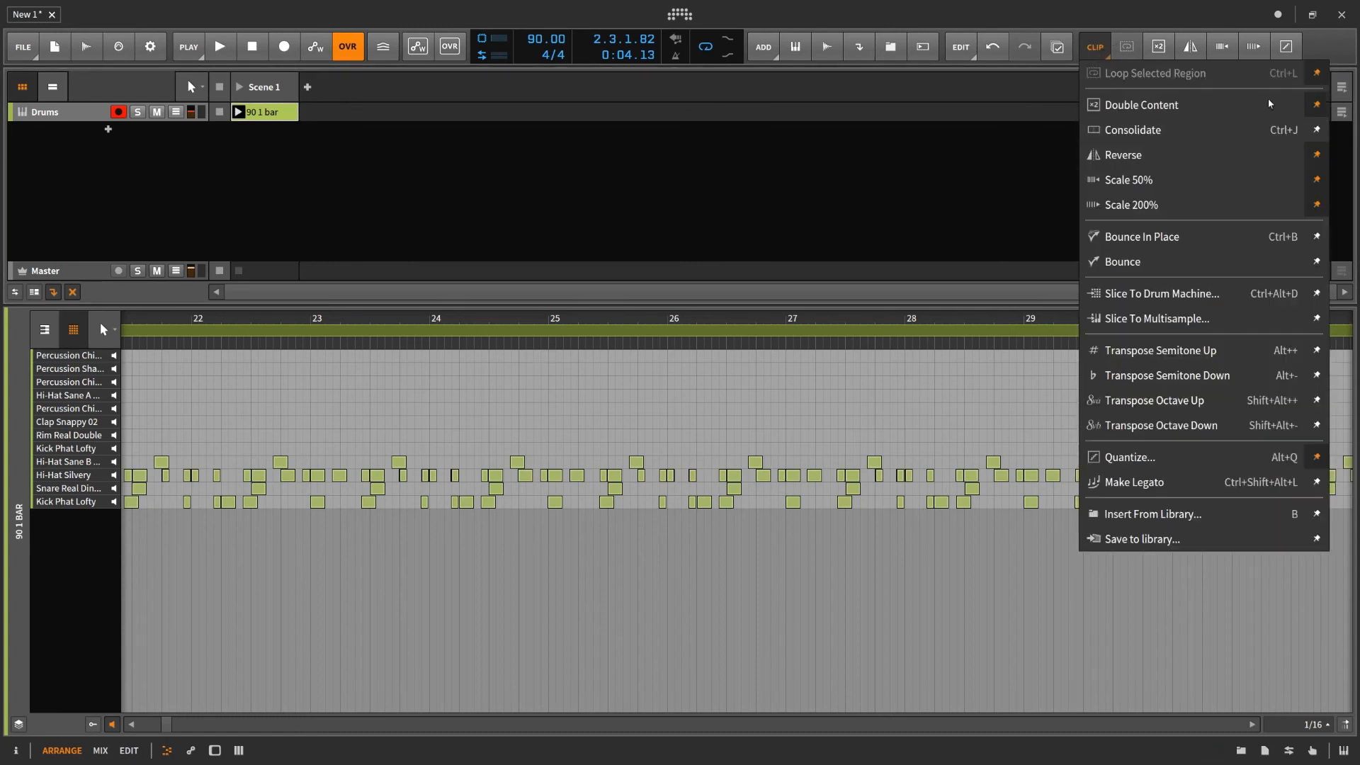
pyautogui.click(1011, 219)
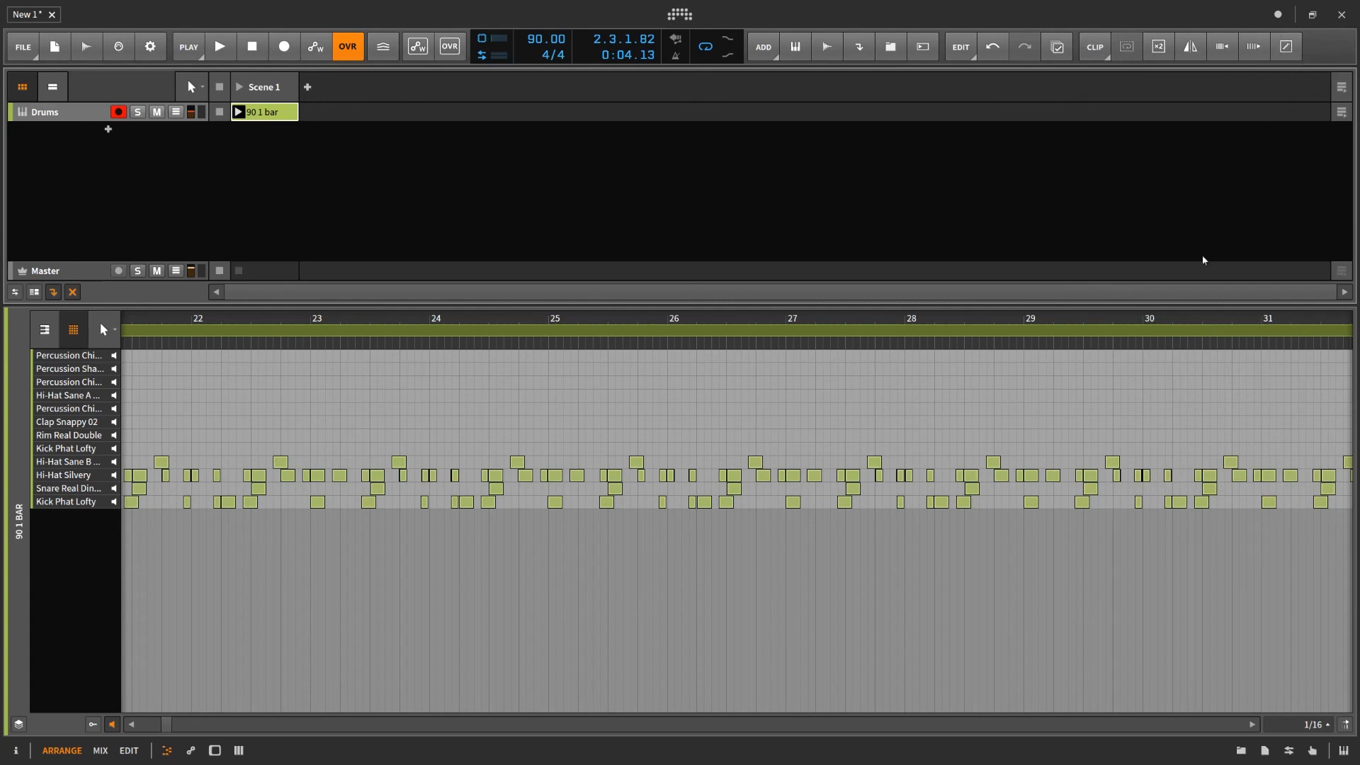
# - Loop the region of the notes from mid-bar 28 to just past the start of bar 29 and play the clip
pyautogui.moveTo(966, 432); pyautogui.dragTo(1031, 524)
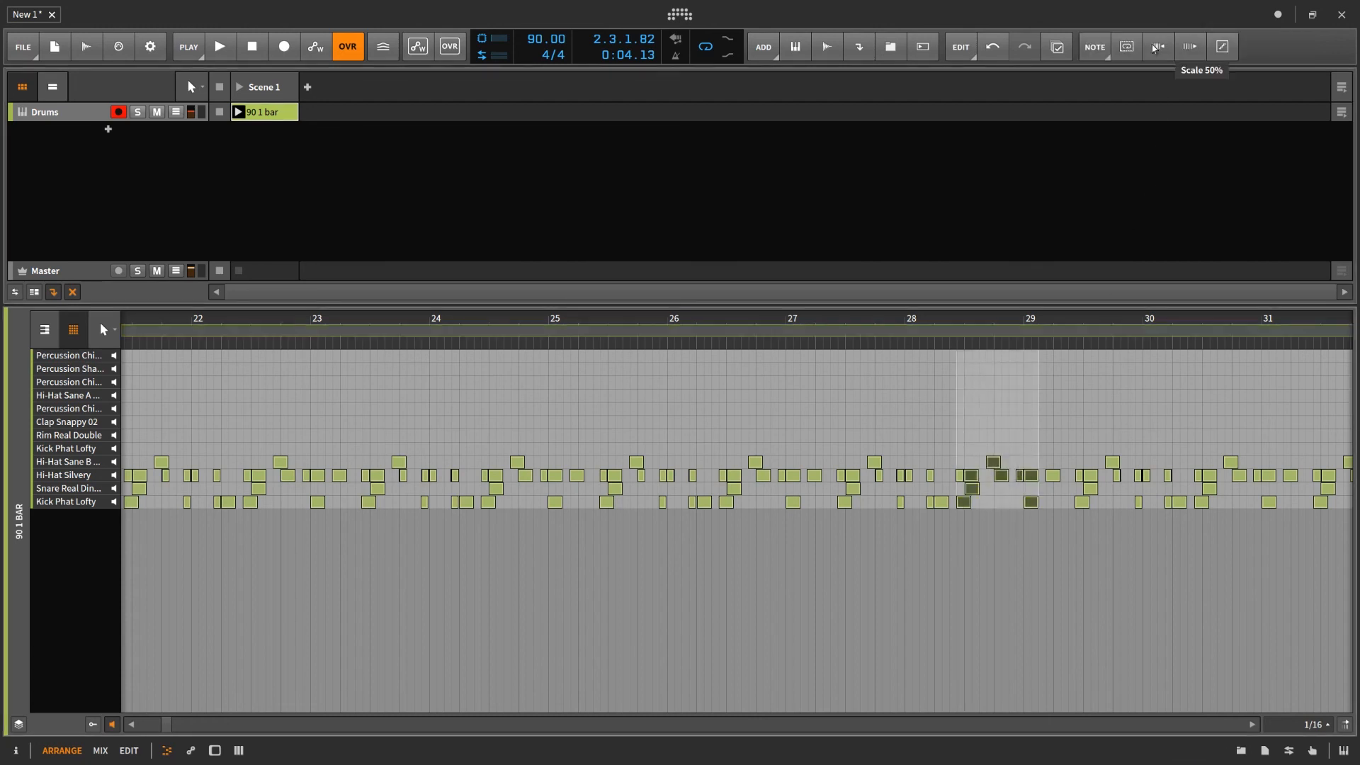
pyautogui.click(1127, 47)
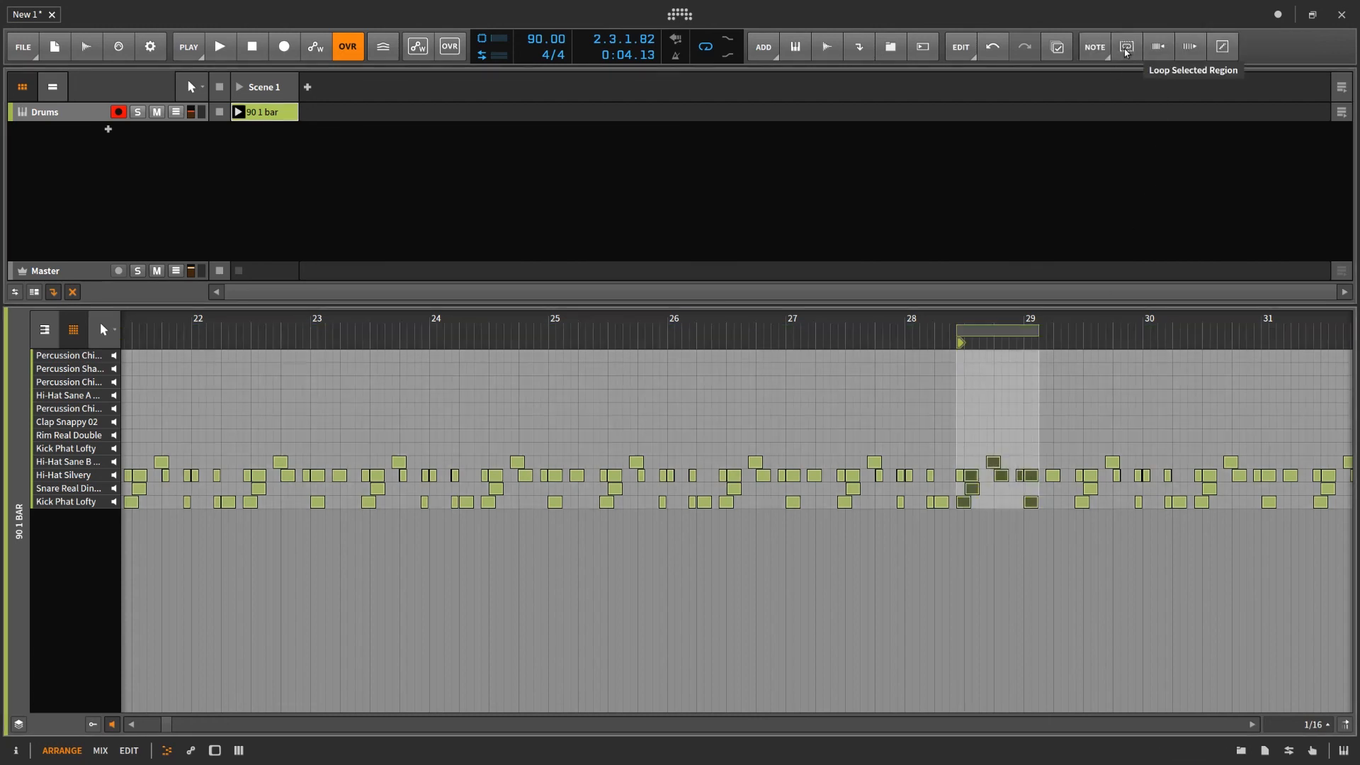
pyautogui.click(239, 112)
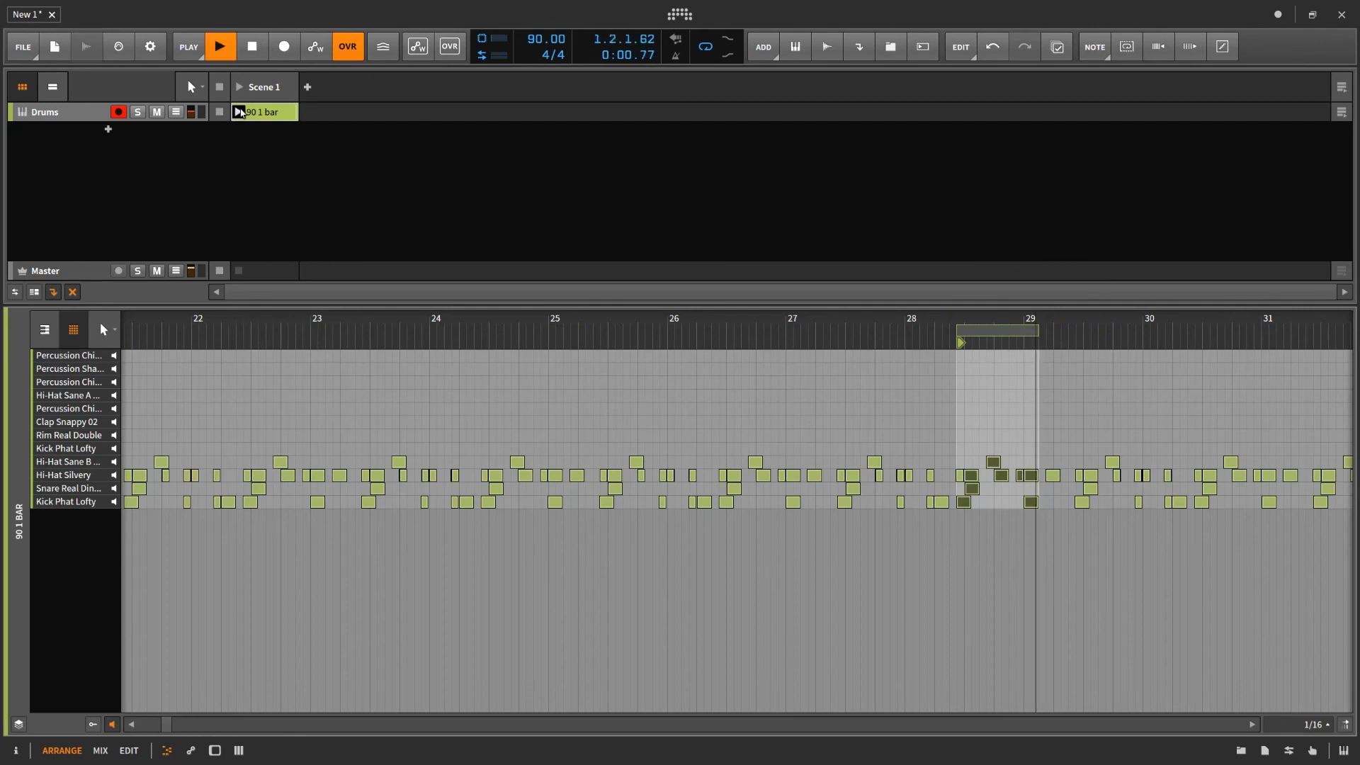